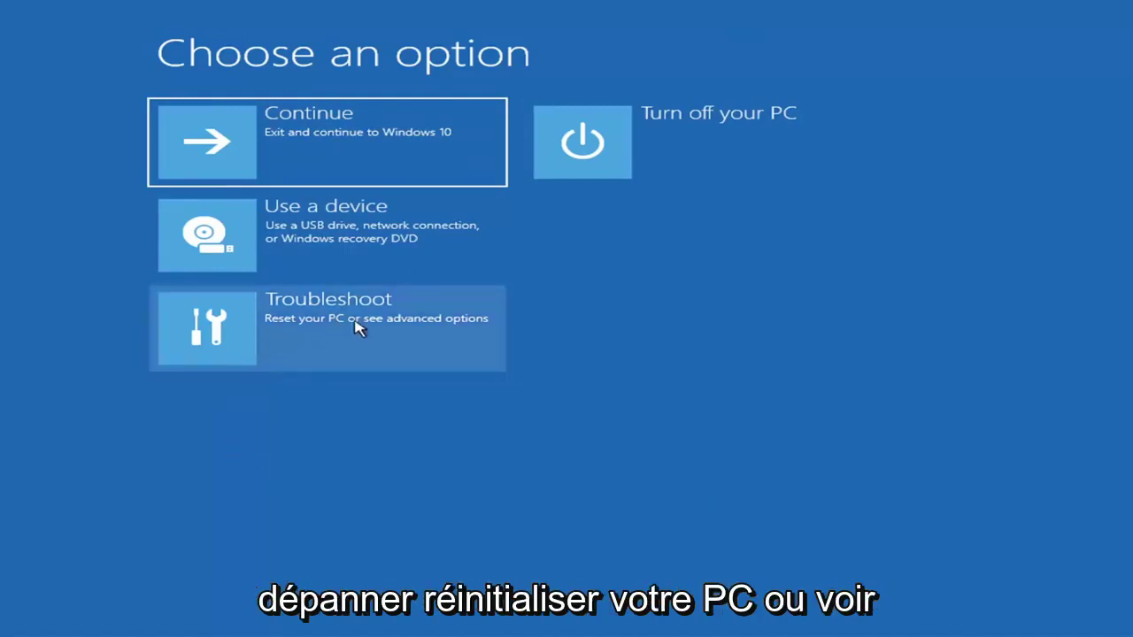
Run Startup Repair from the advanced troubleshooting options
click(423, 338)
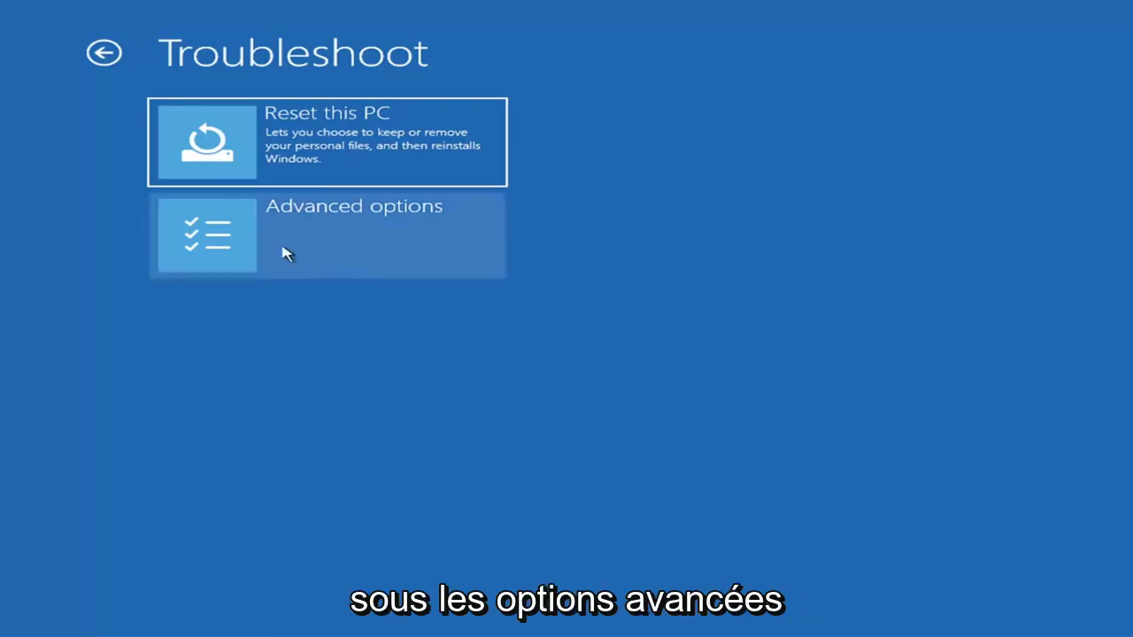
click(352, 240)
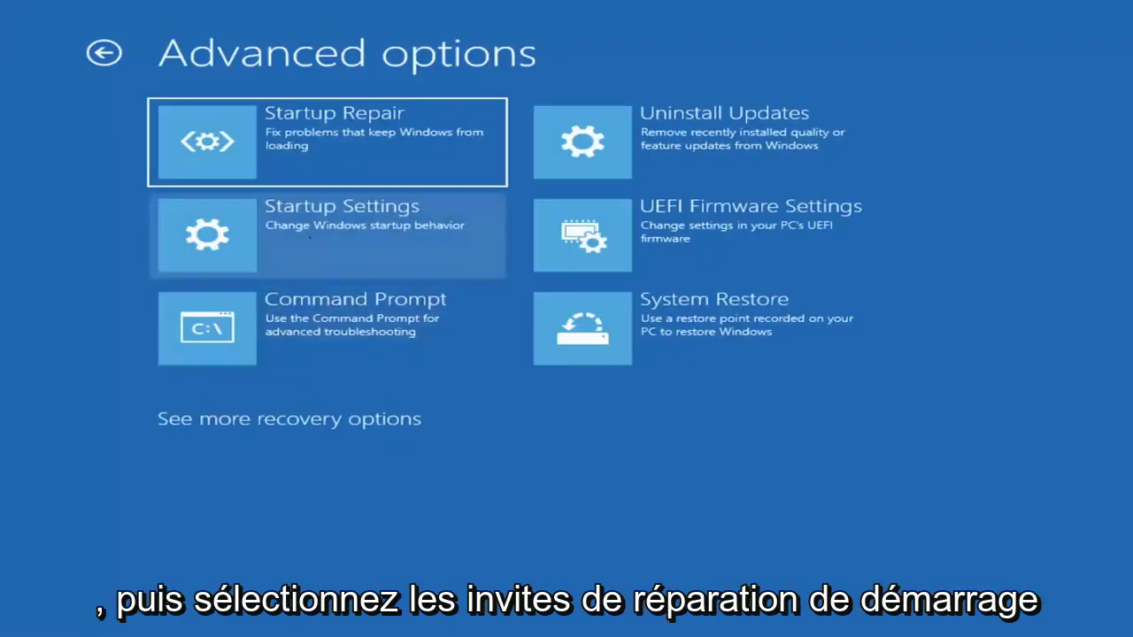
click(296, 162)
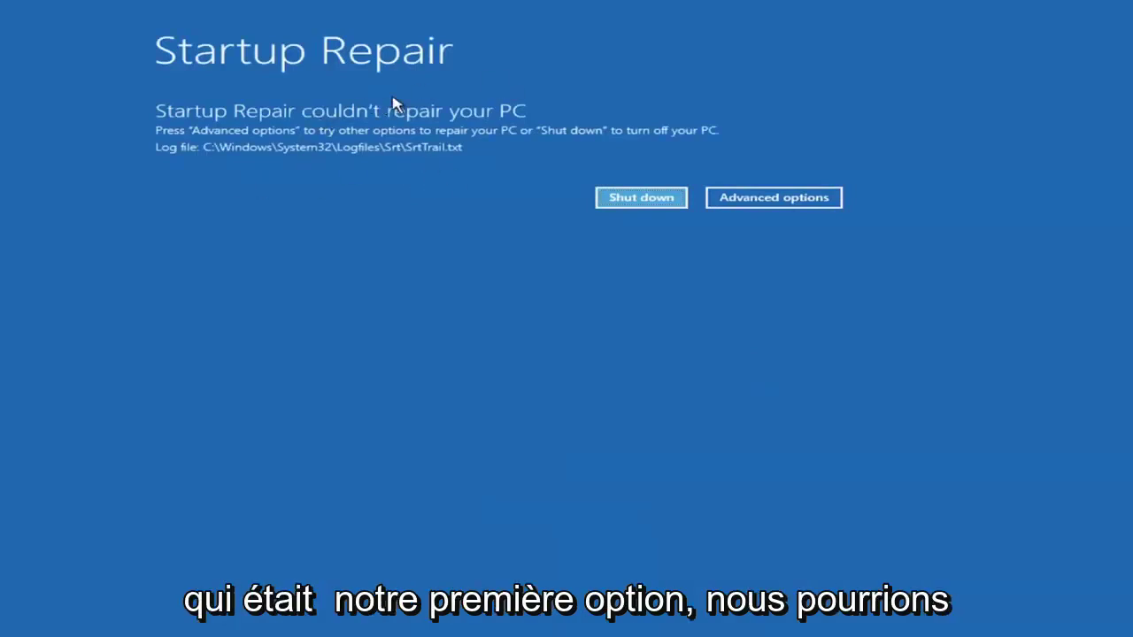
Examine the Startup Settings restart options and the Uninstall Updates choices among the advanced troubleshooting options, returning to Advanced options
click(791, 196)
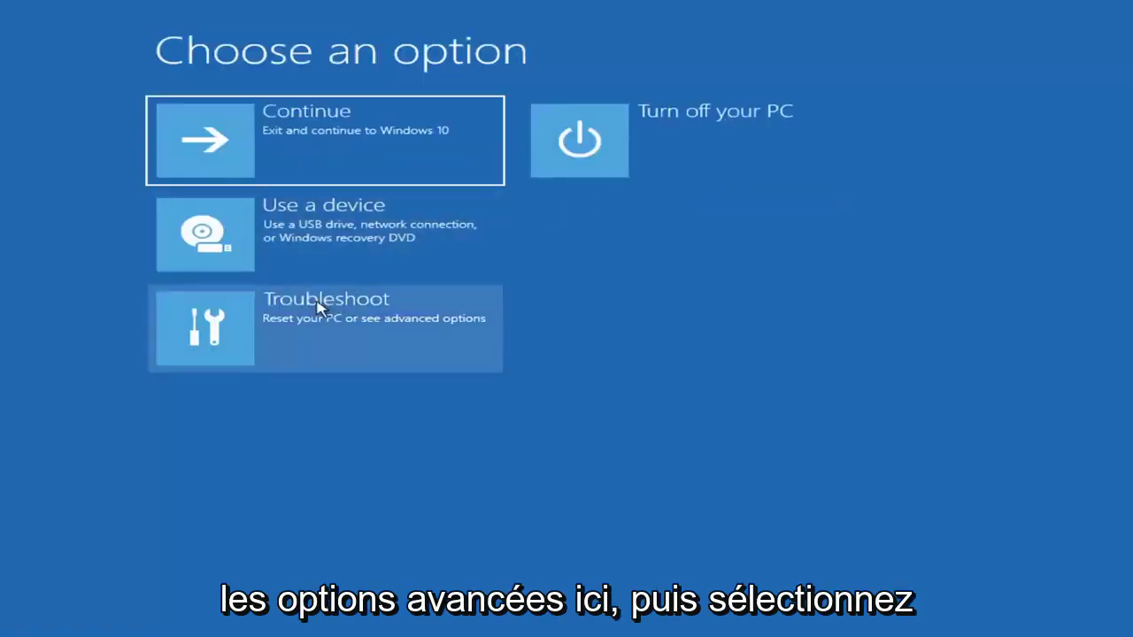
click(286, 339)
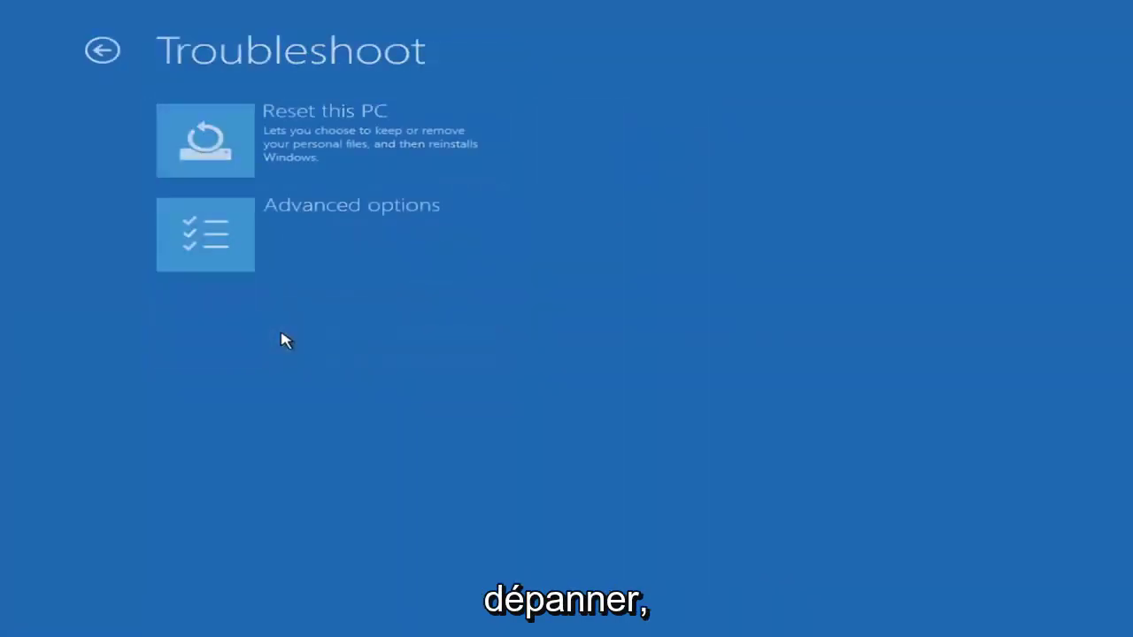
click(295, 246)
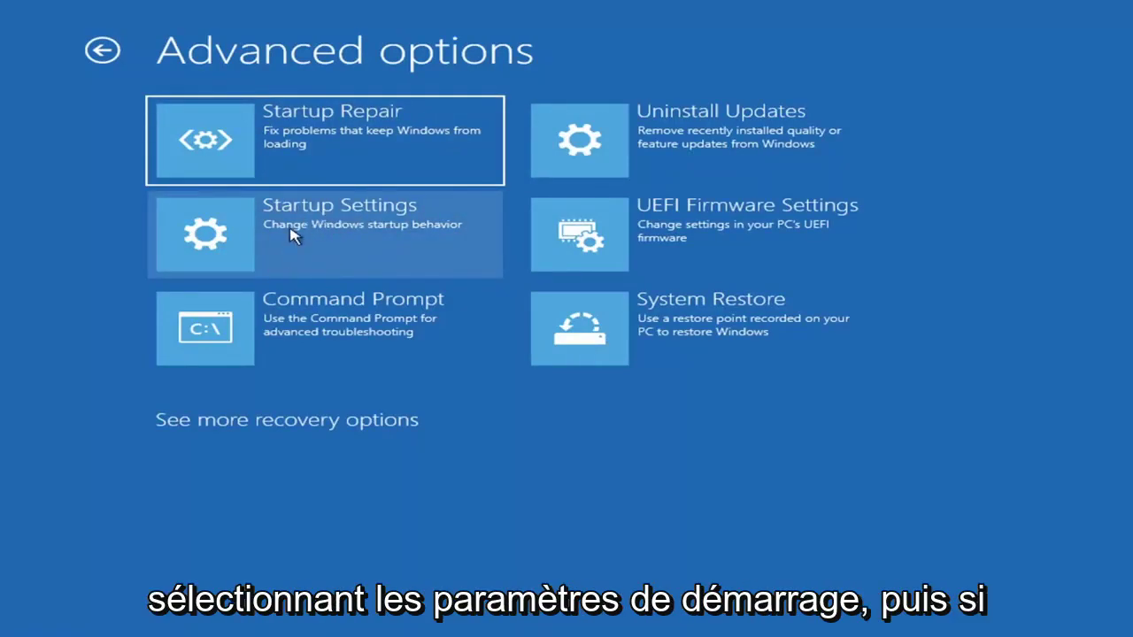
click(292, 234)
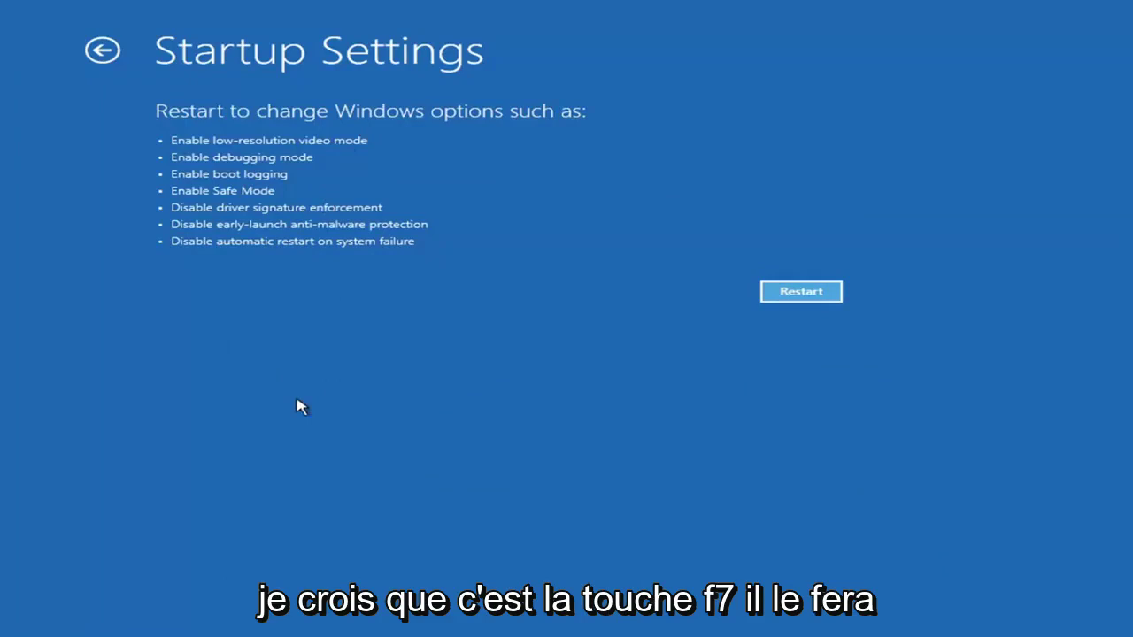
click(796, 292)
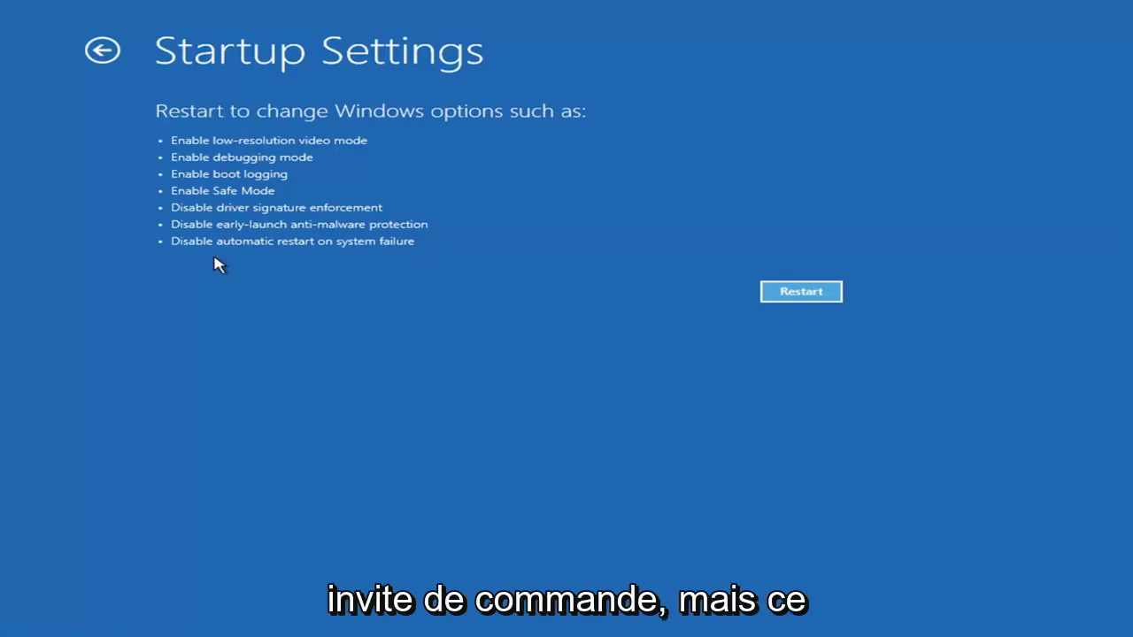
click(96, 46)
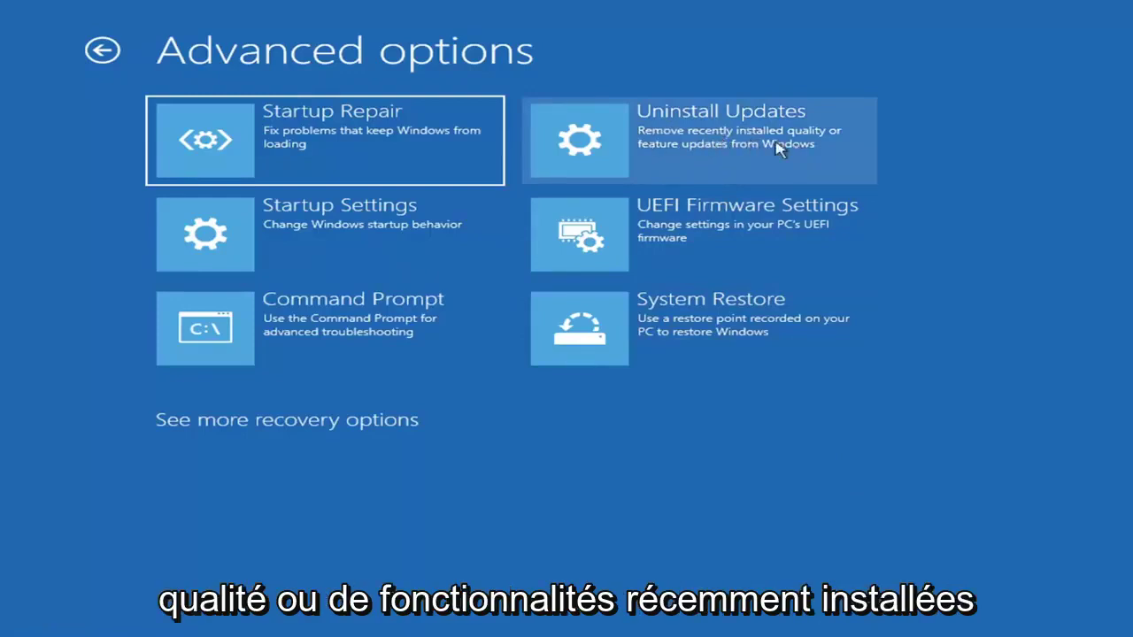
click(662, 146)
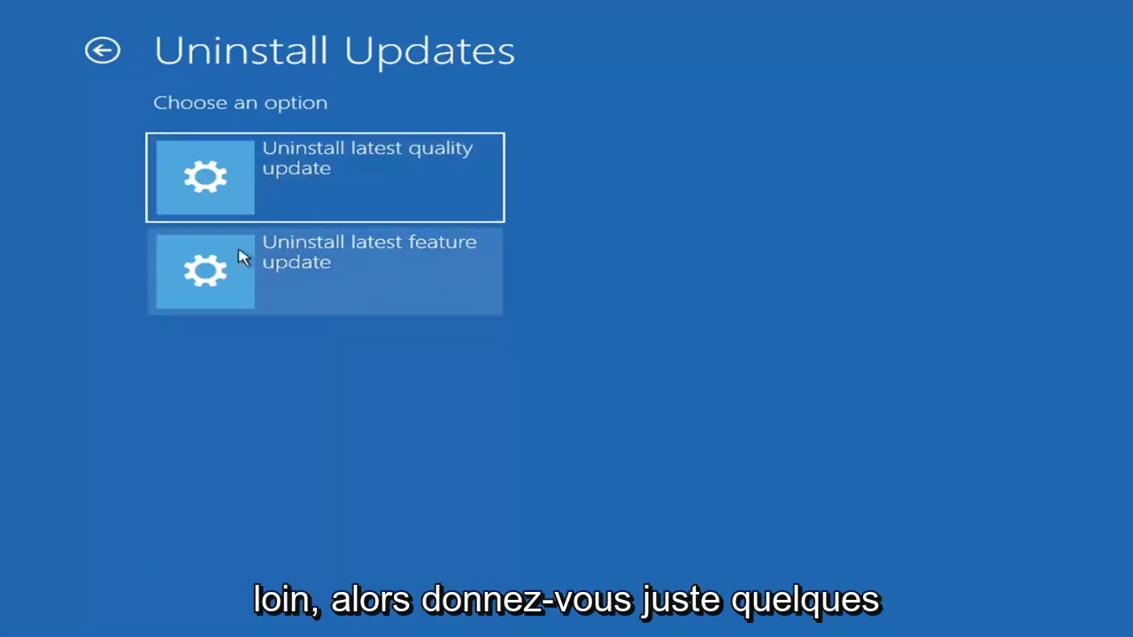
click(104, 55)
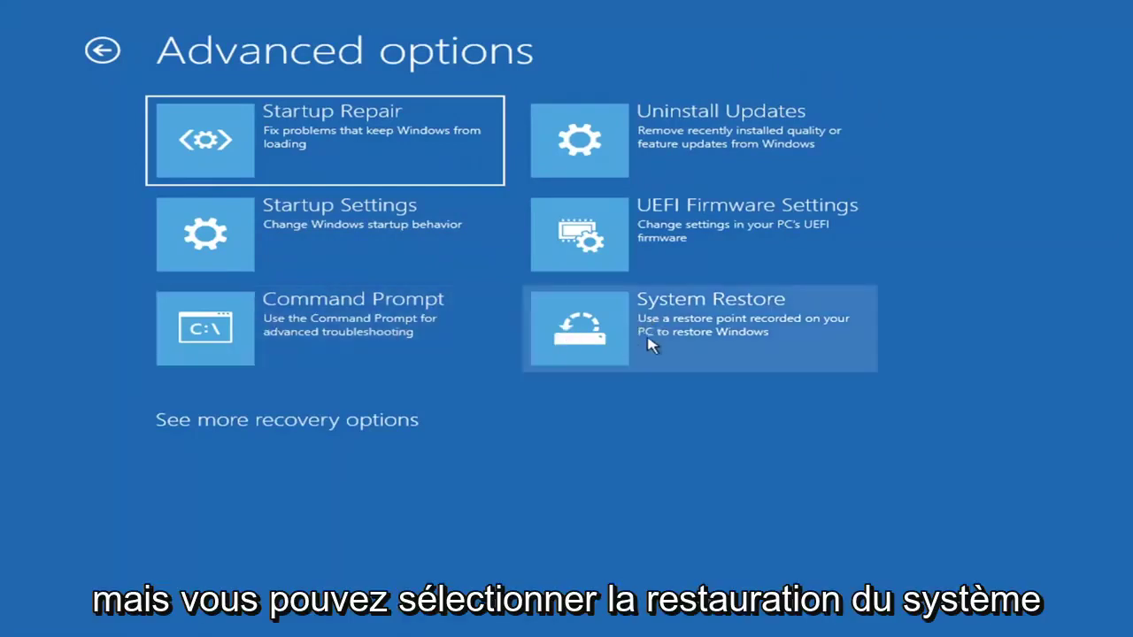
Restore the system to the 7/9/2021 "Before Updates" restore point and restart the computer, dismissing the completion notice
click(708, 347)
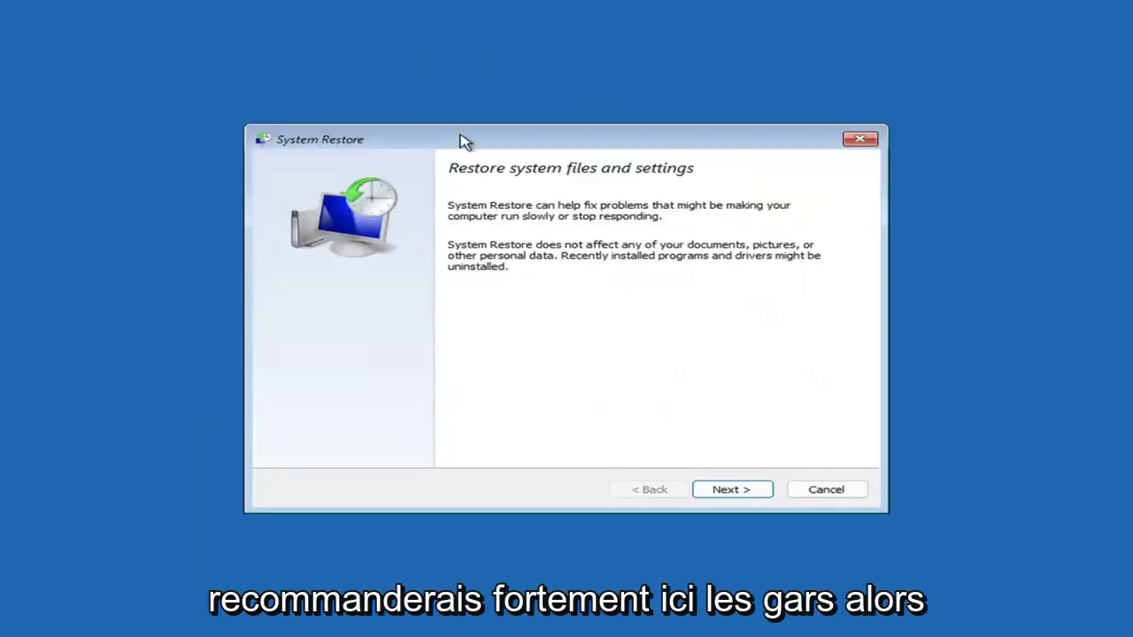
click(717, 488)
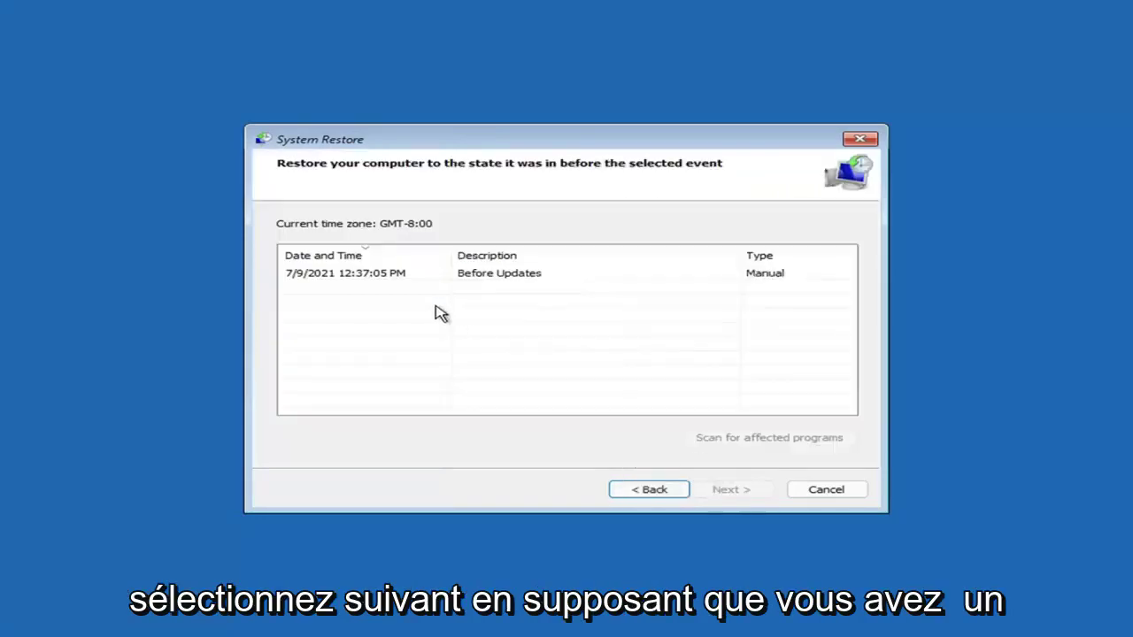
click(350, 280)
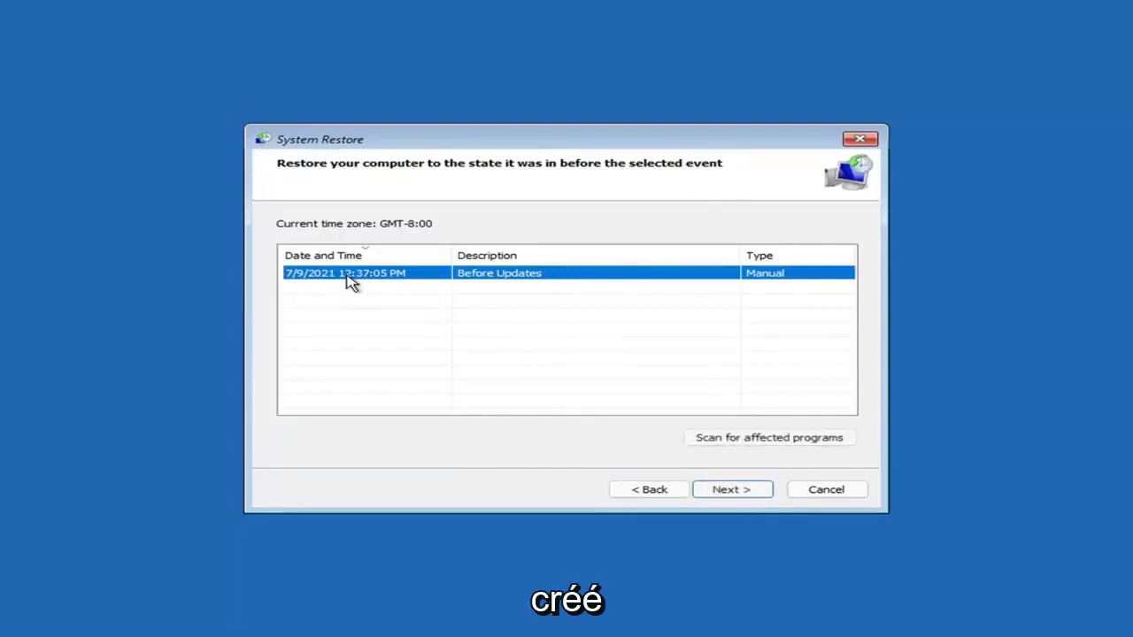
click(746, 495)
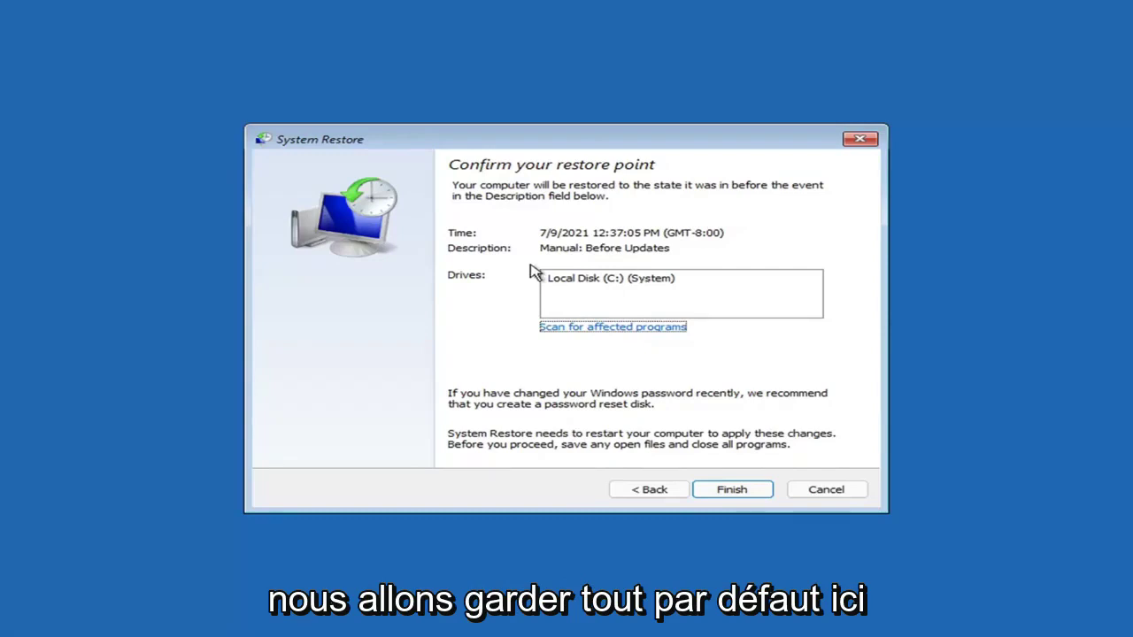
click(731, 496)
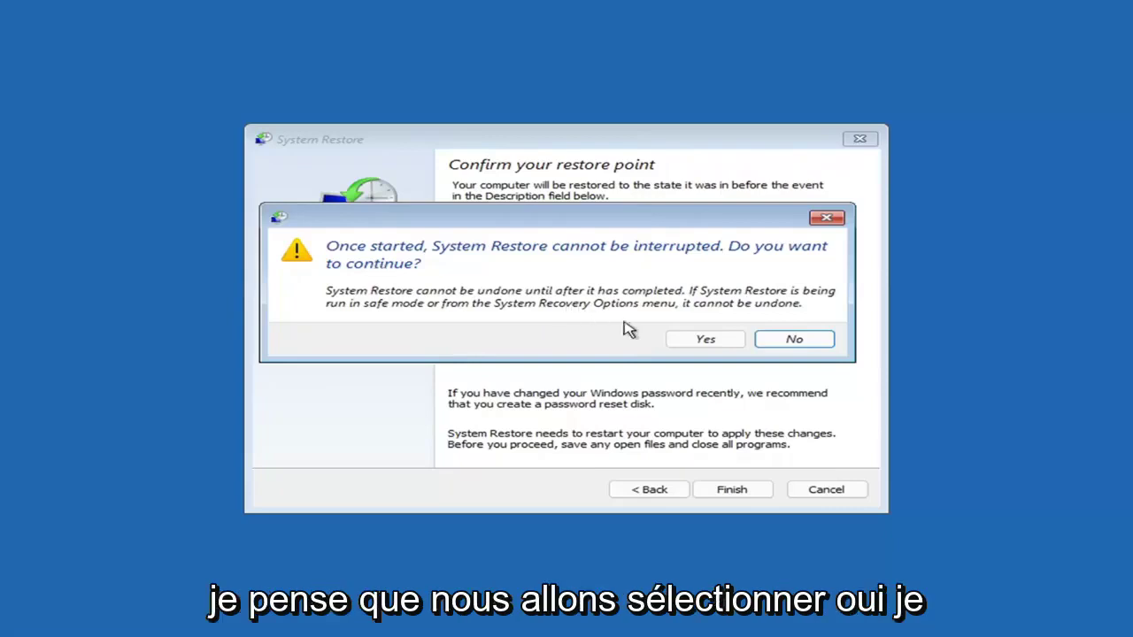
click(708, 346)
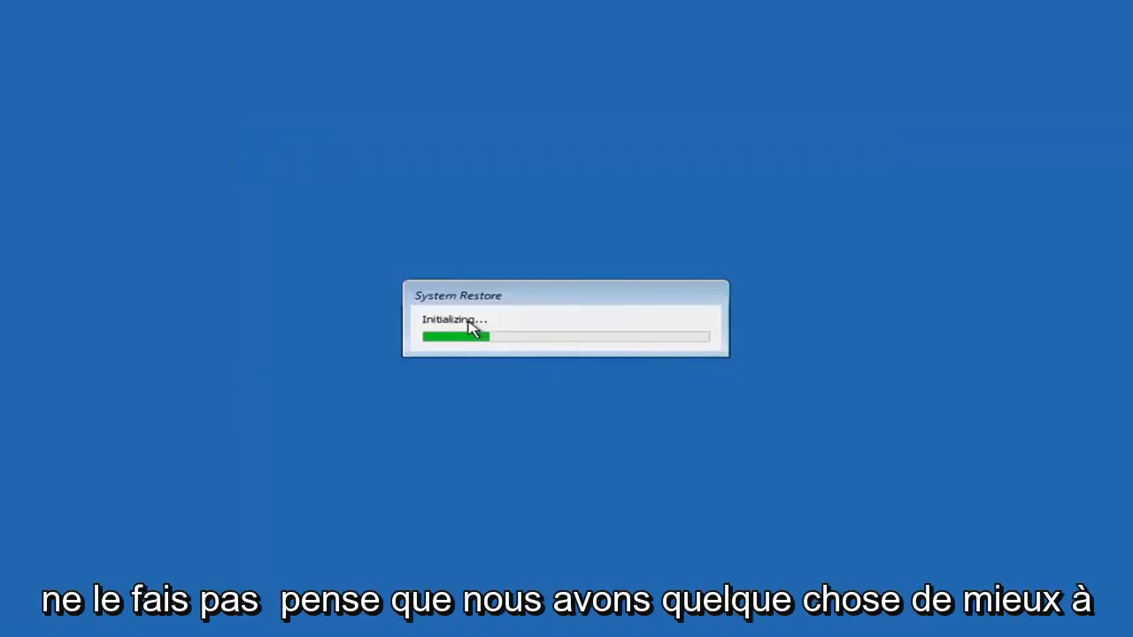
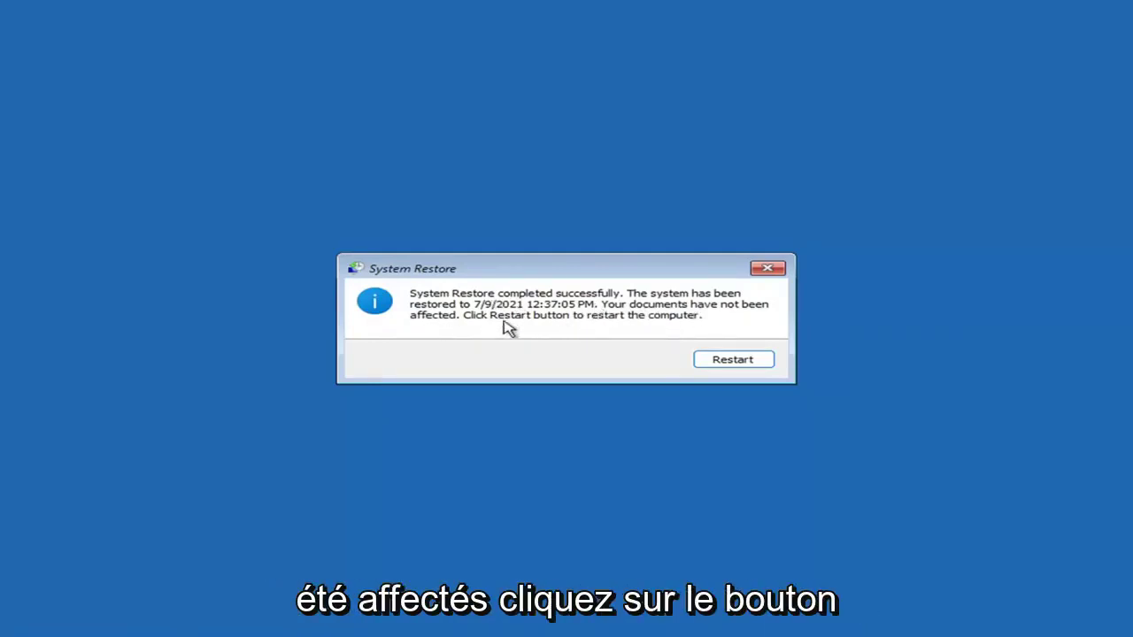
click(727, 363)
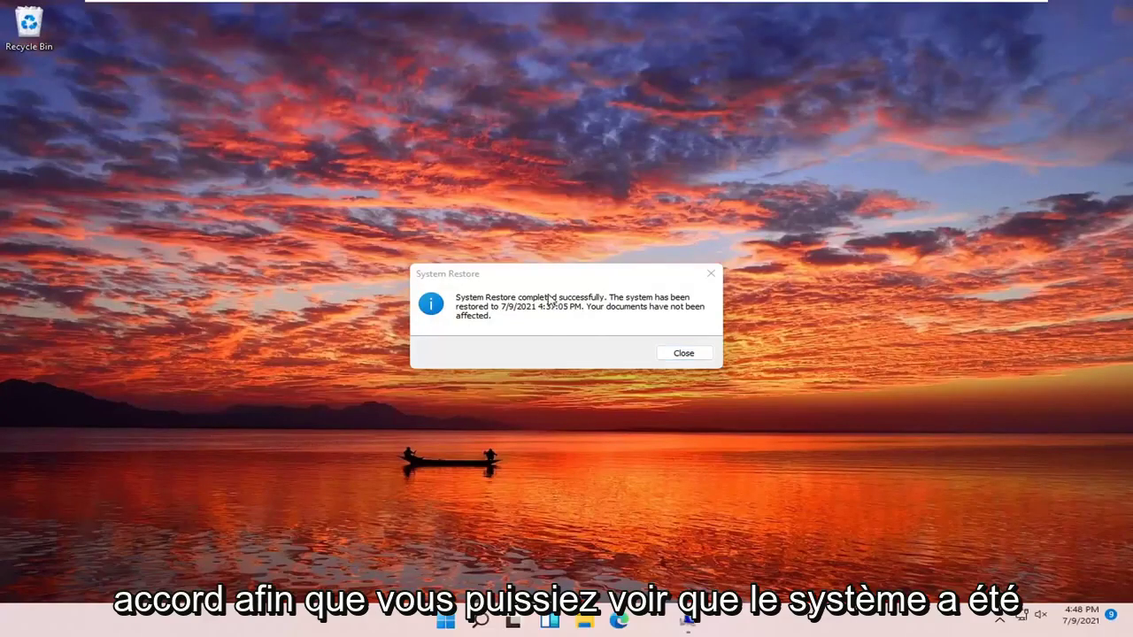
click(712, 275)
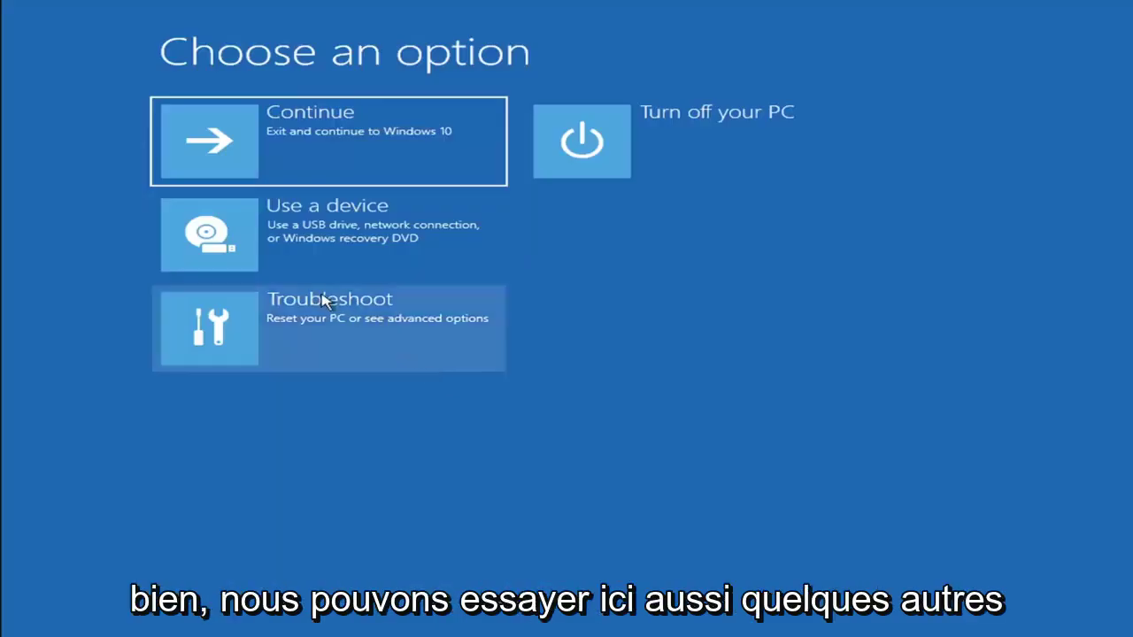
Examine the Reset this PC choices under Troubleshoot, then return to the main recovery options
click(333, 337)
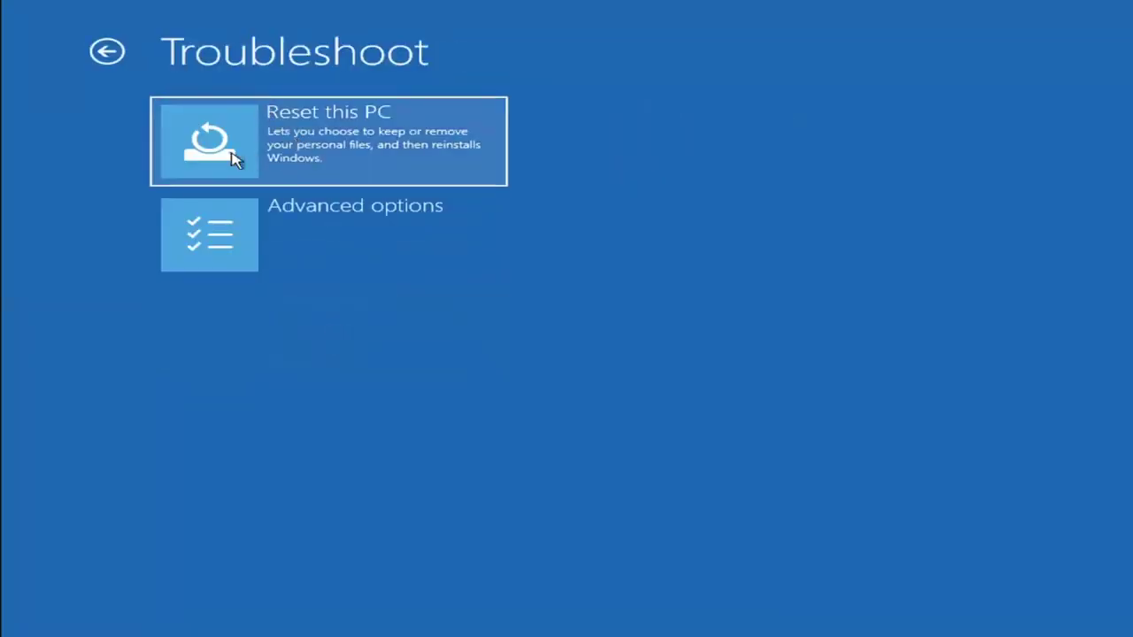
click(372, 159)
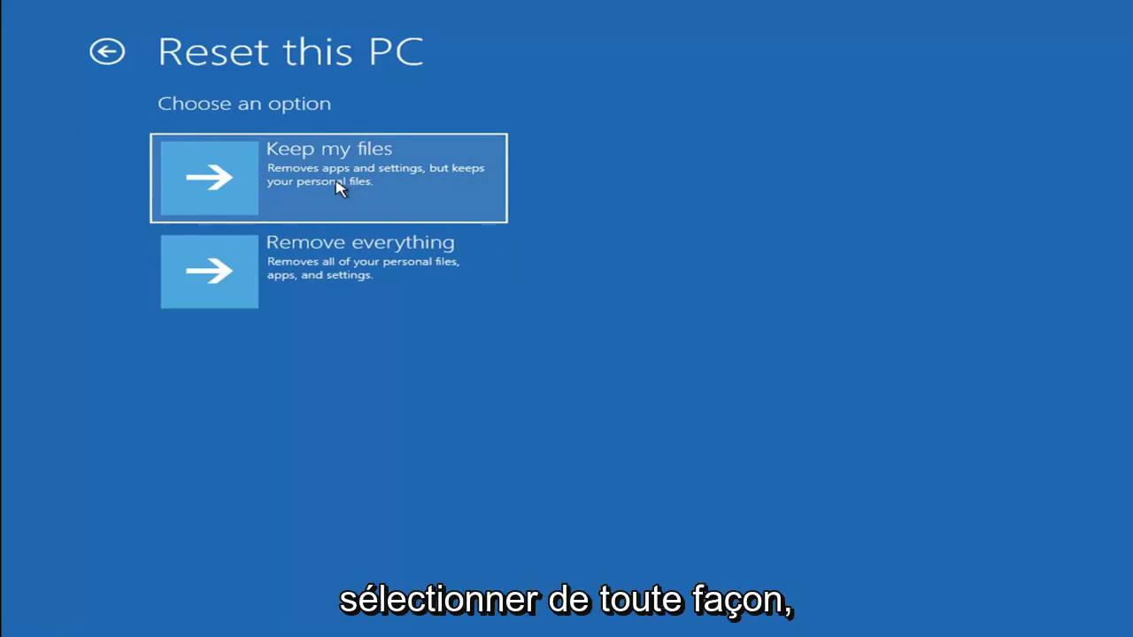
click(109, 51)
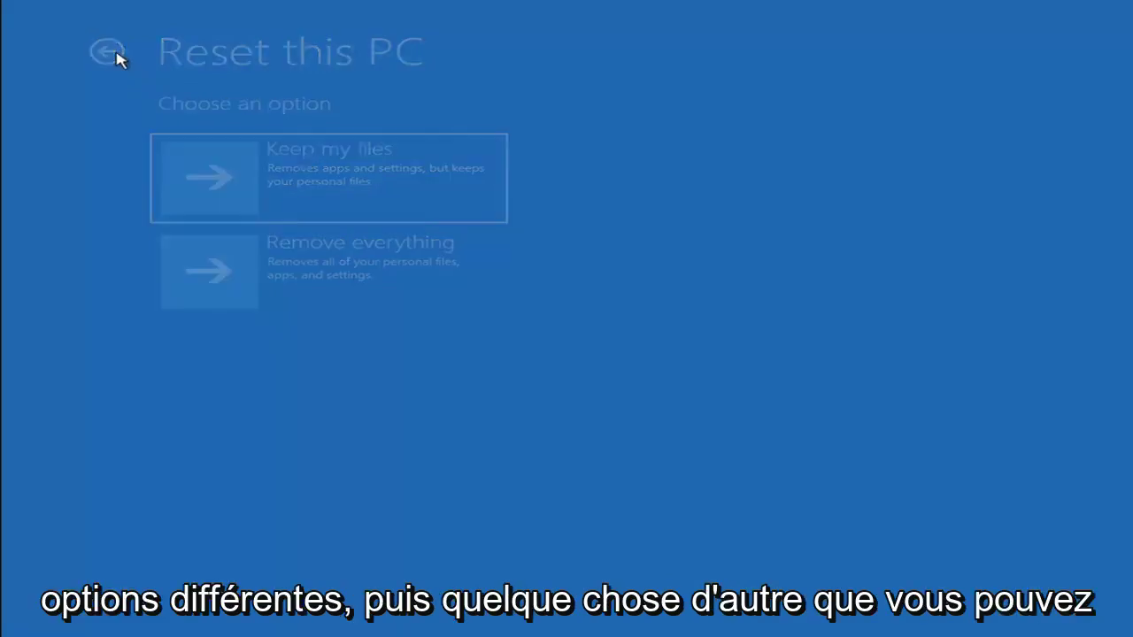
click(114, 51)
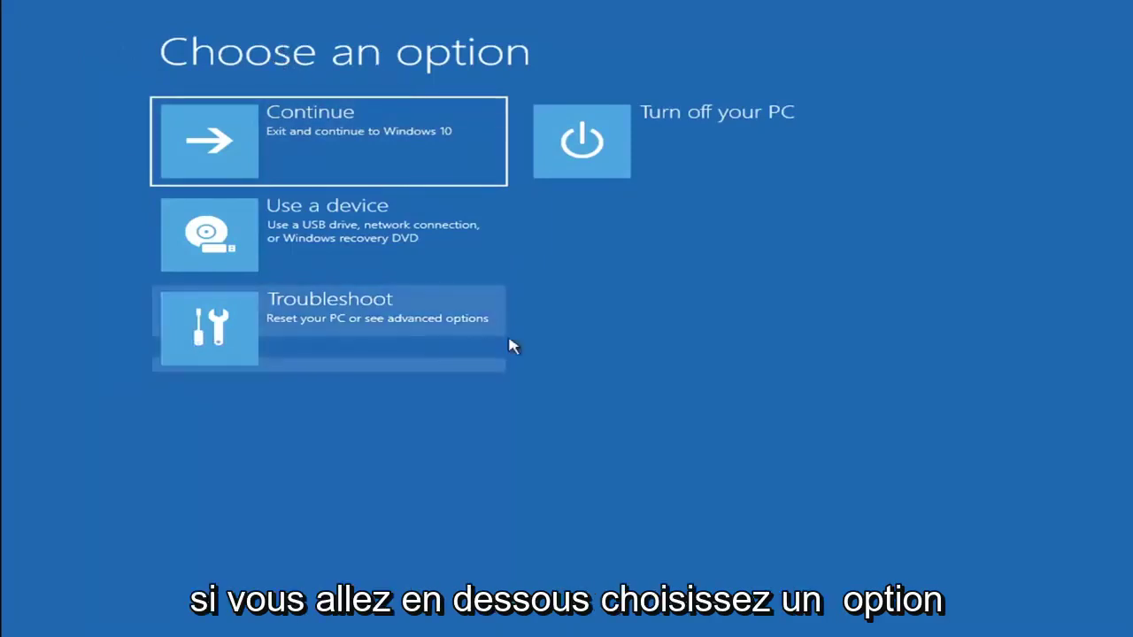
Open the Command Prompt from the advanced troubleshooting options and list the contents of drive C: with dir
click(344, 336)
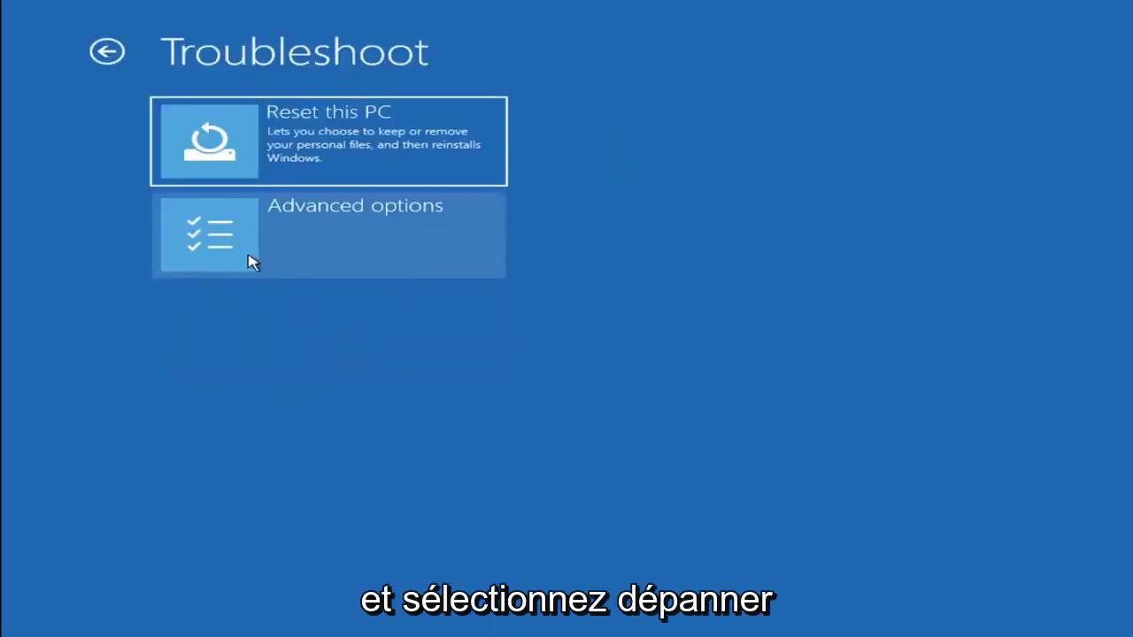
click(342, 245)
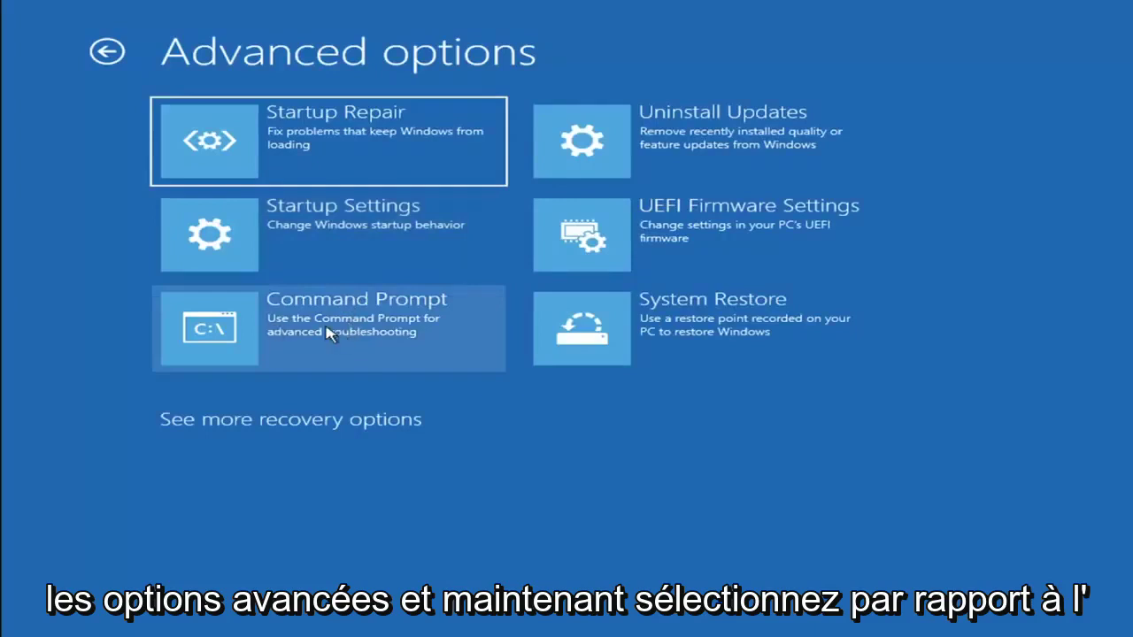
click(263, 336)
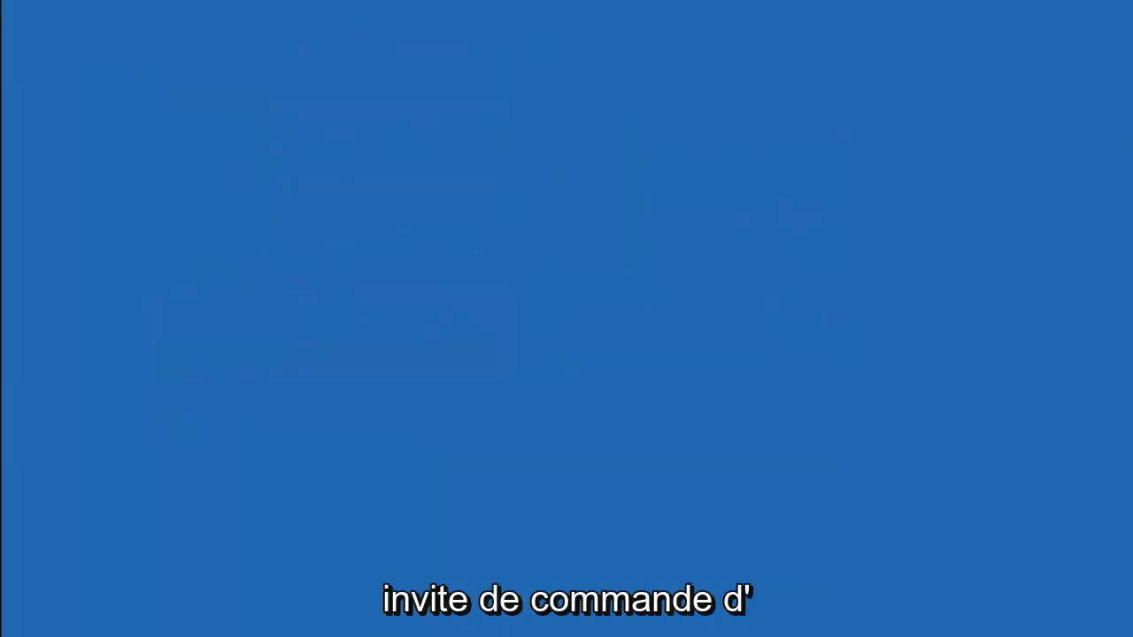
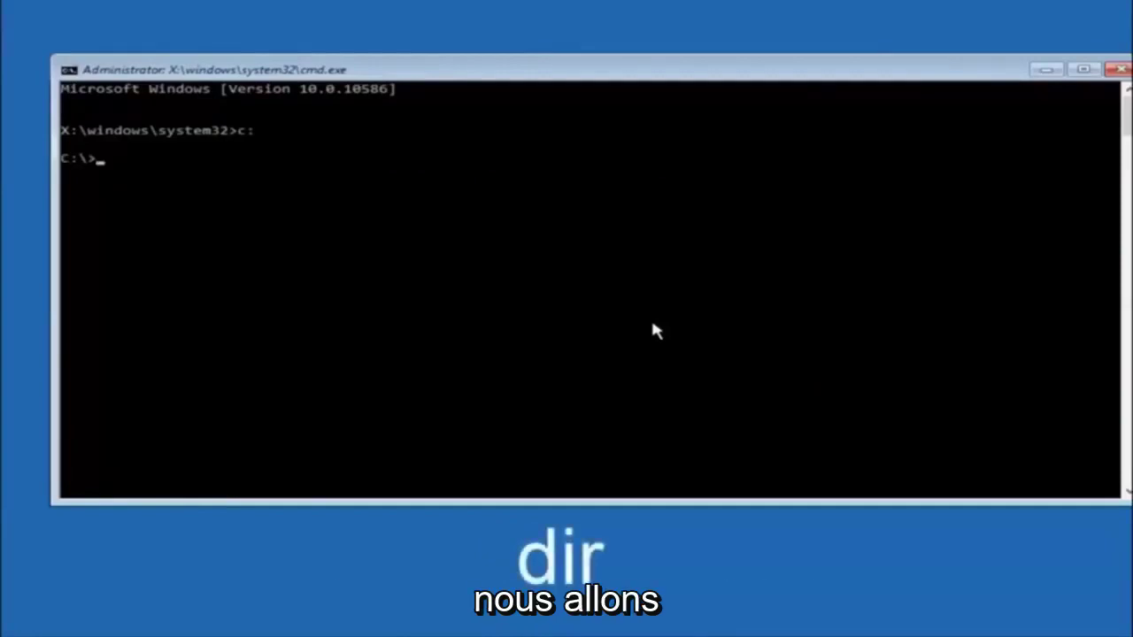
text(dir)
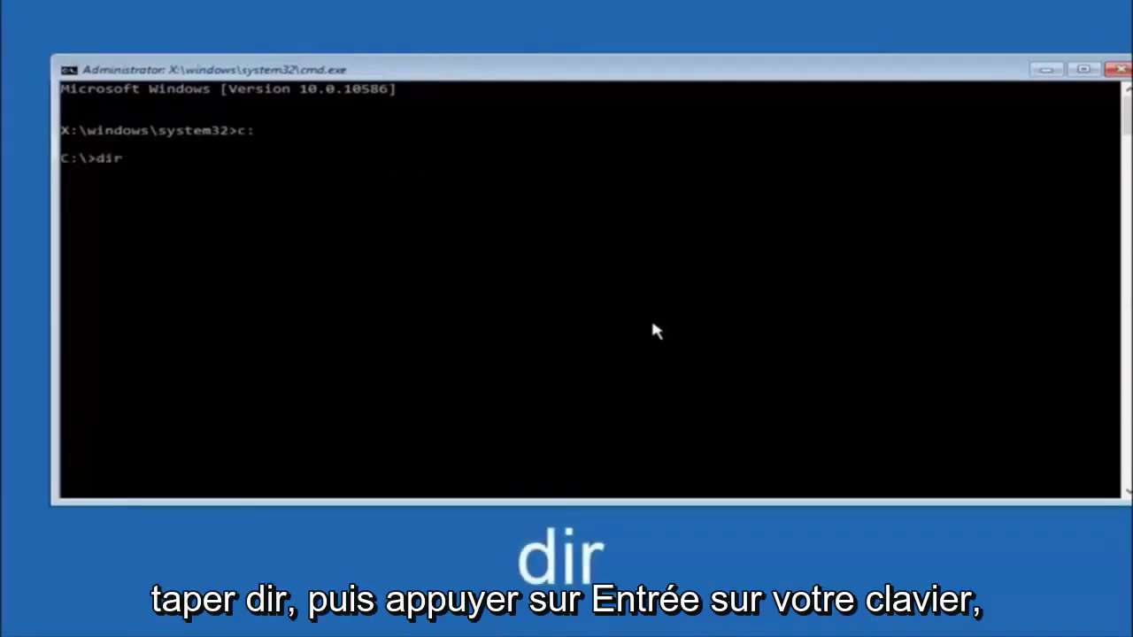
key(Return)
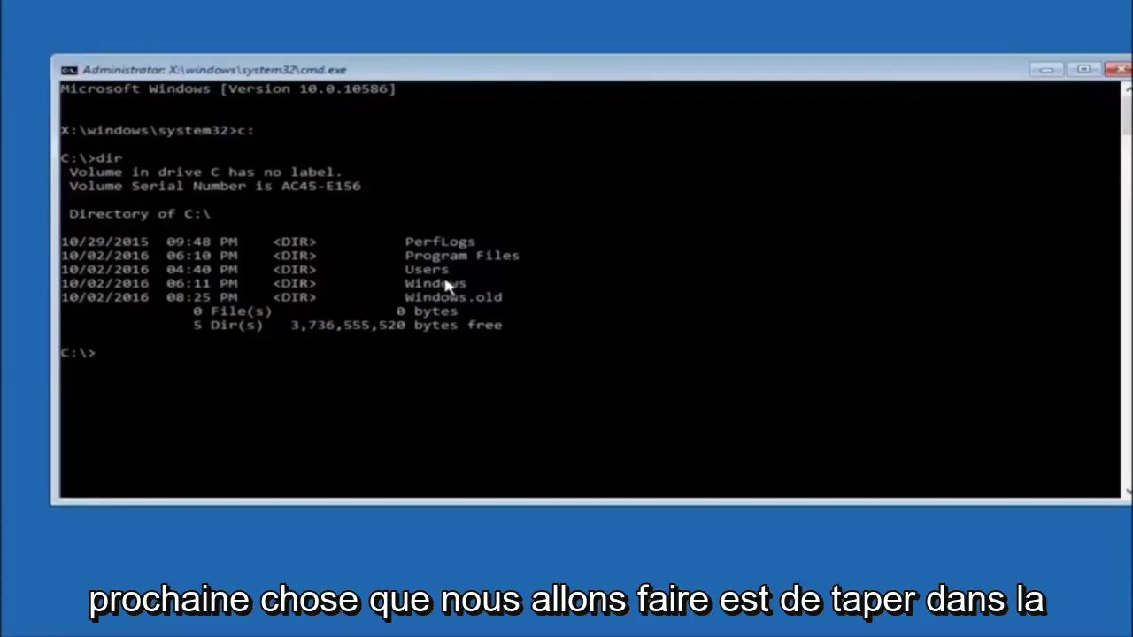
Change to the \windows\system32\config directory and create a folder named backup there
text(cd \windows\system32\config)
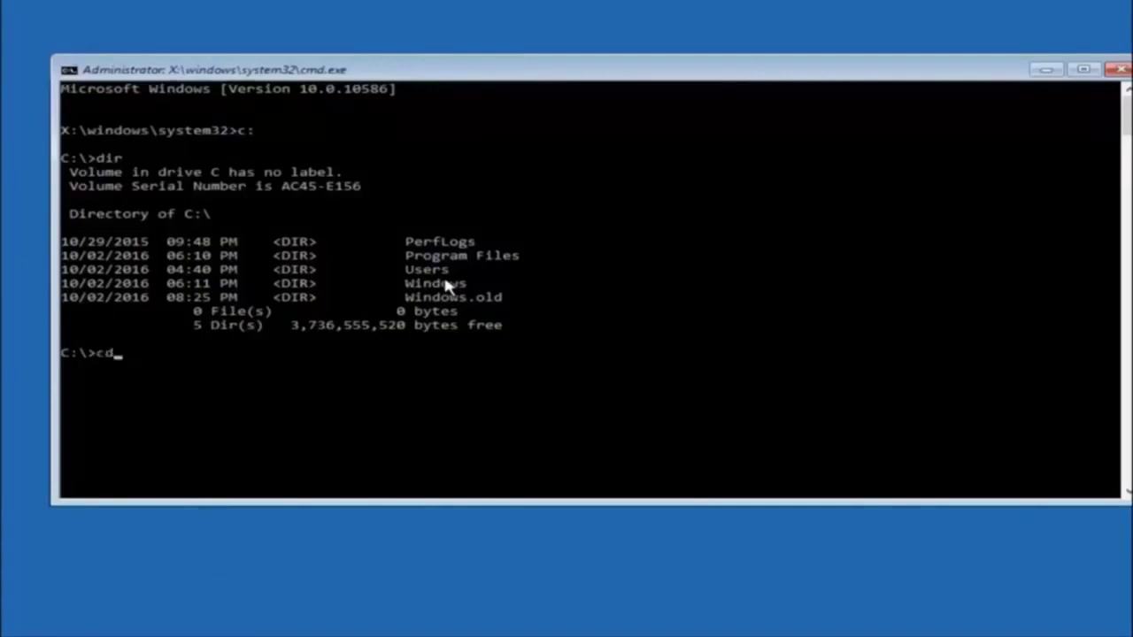
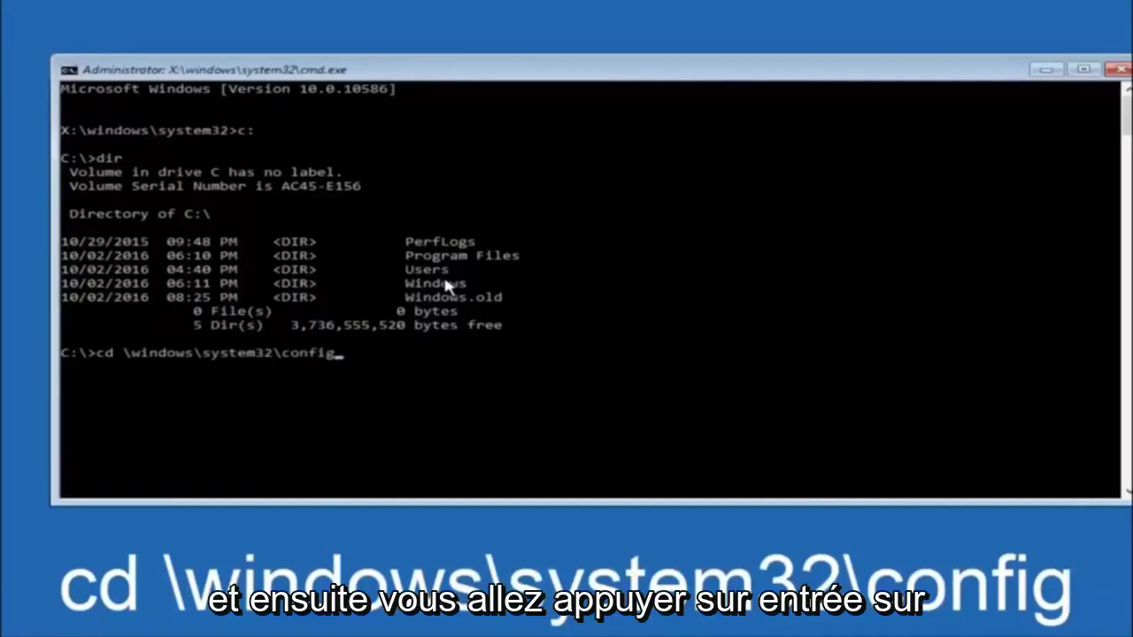
key(Return)
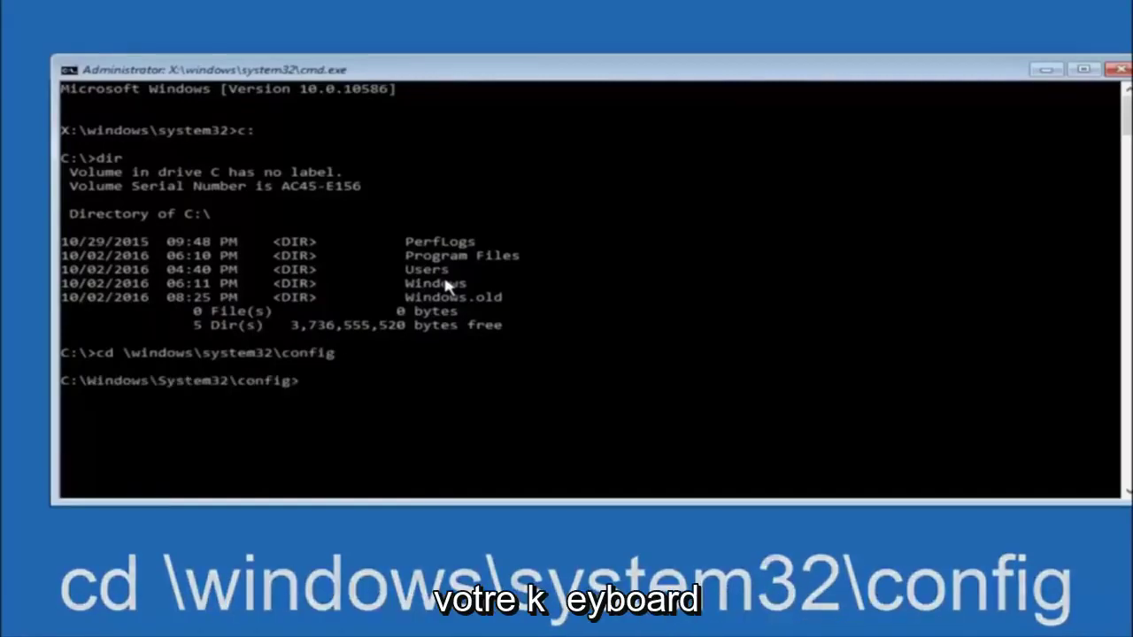
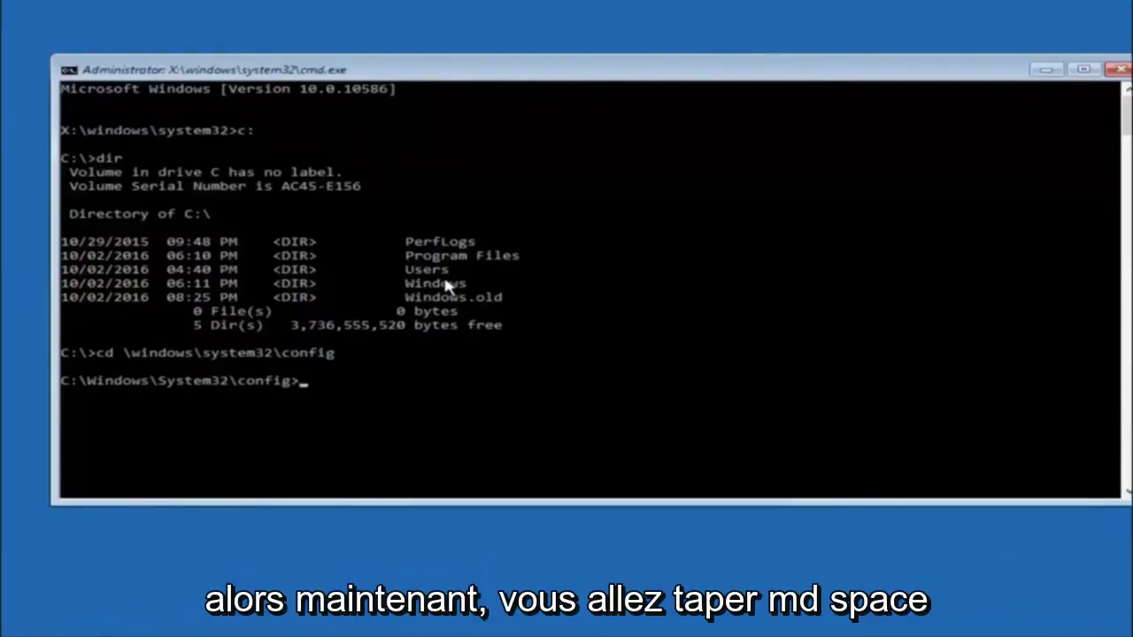
text(md)
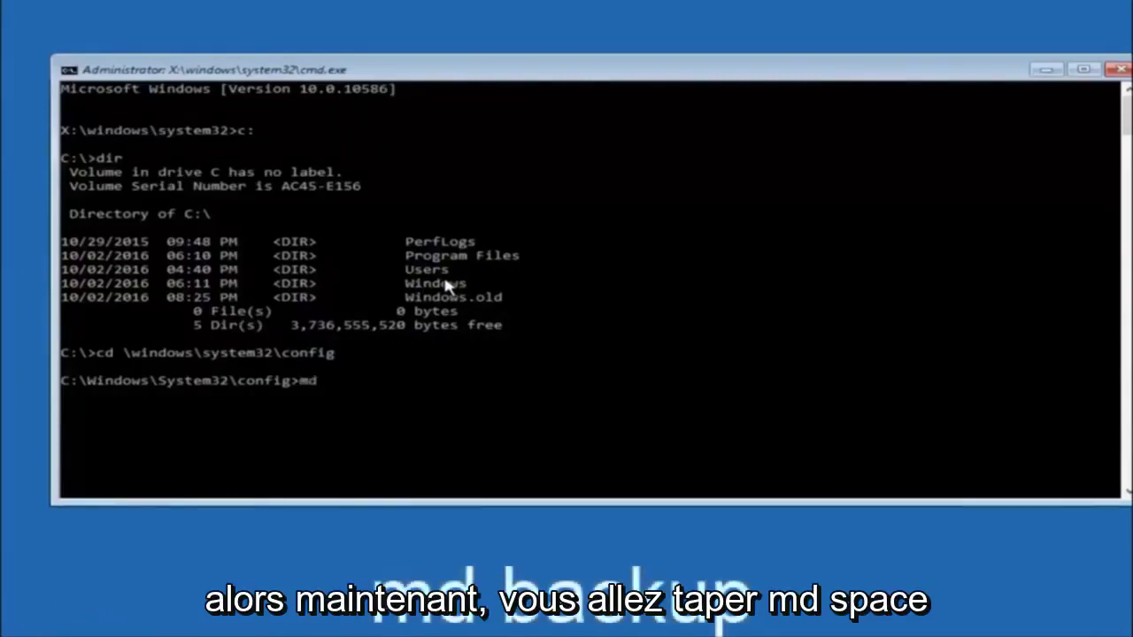
text( backup)
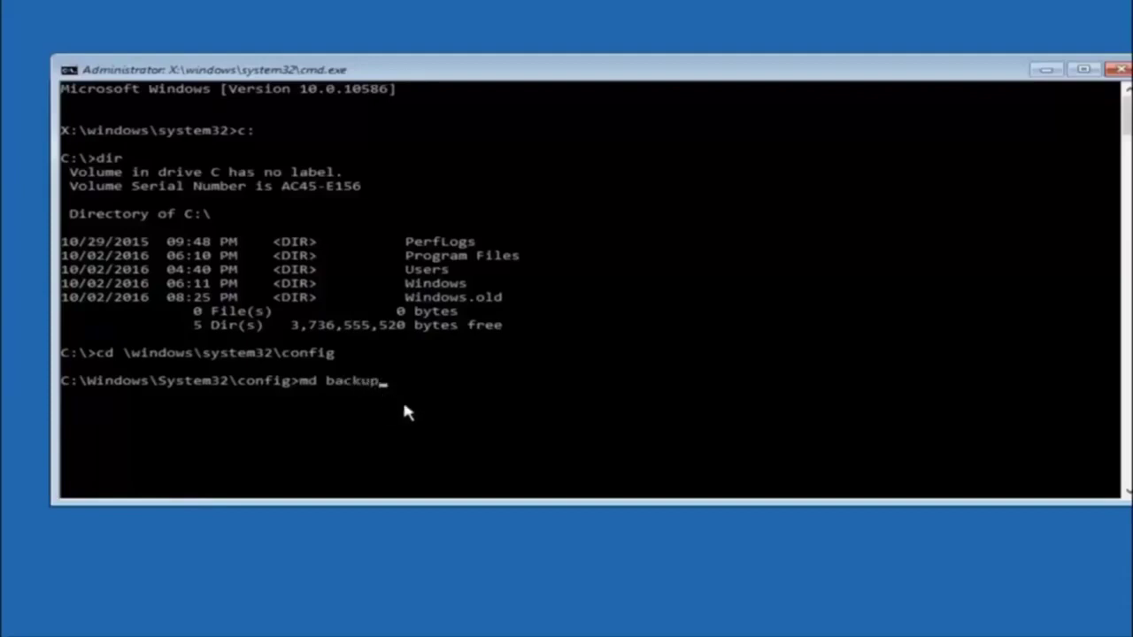
key(Return)
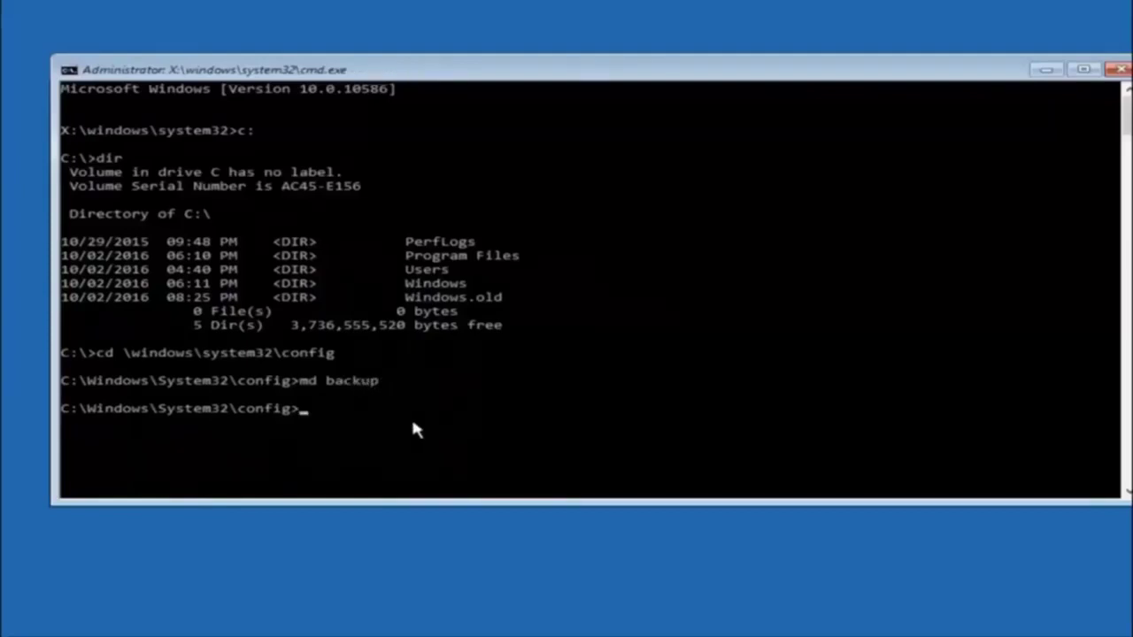
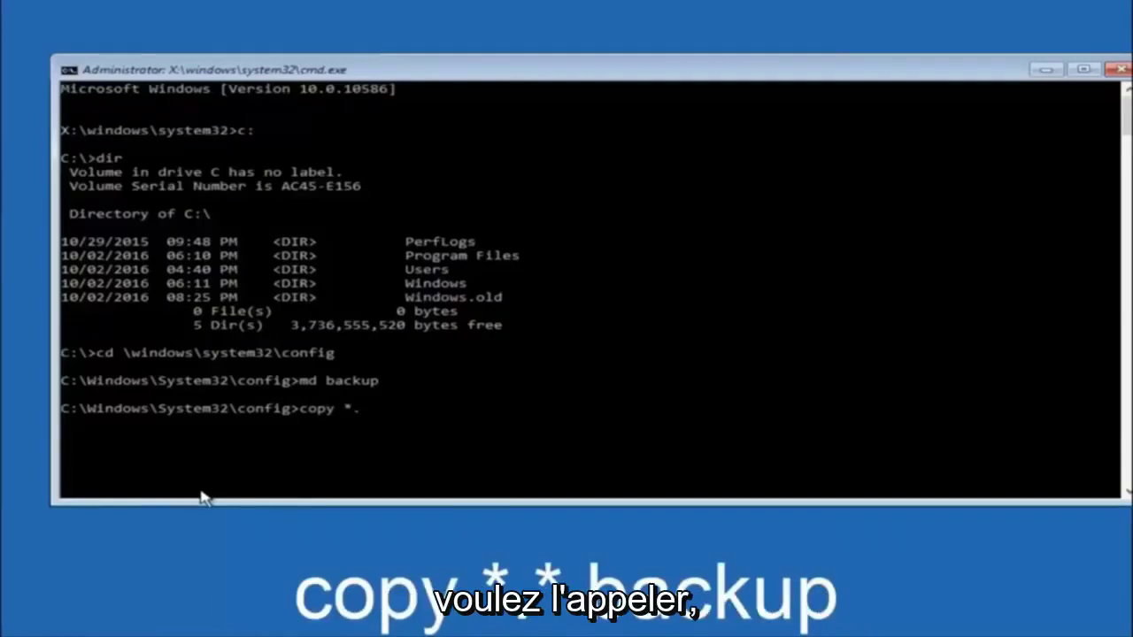
Copy all files in the config directory into the backup folder with copy *.* backup
text(*)
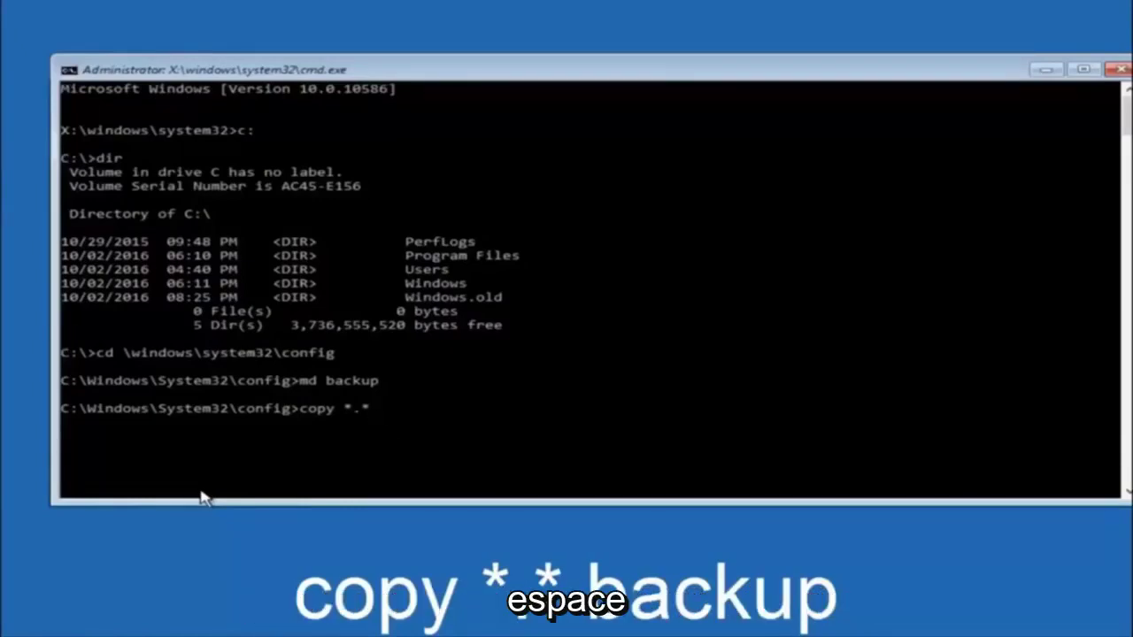
text( bac)
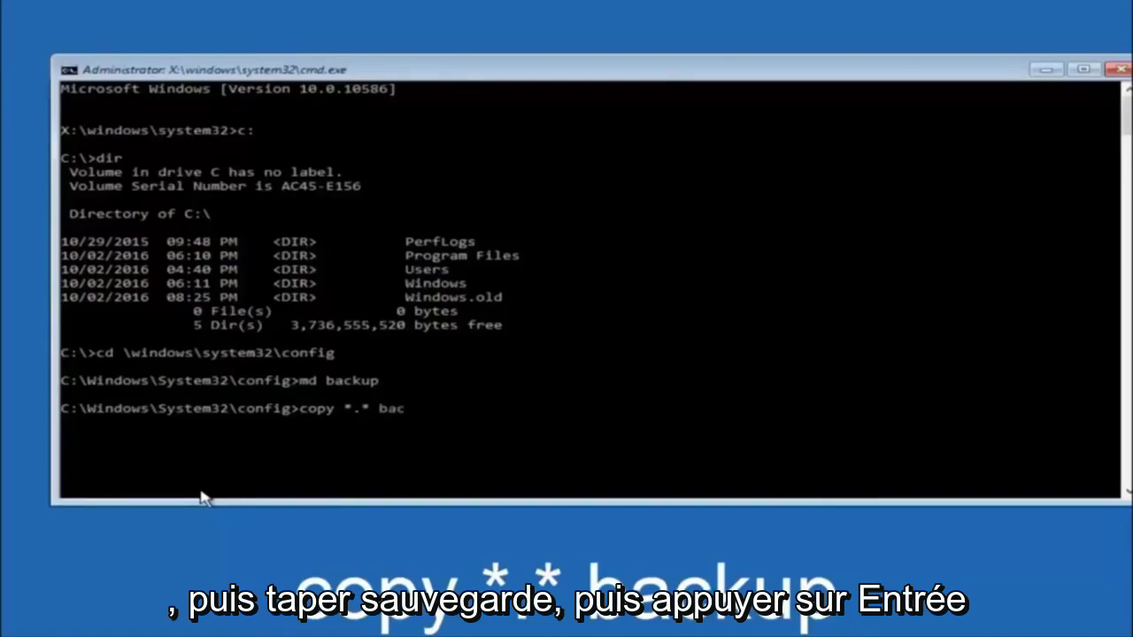
text(kup)
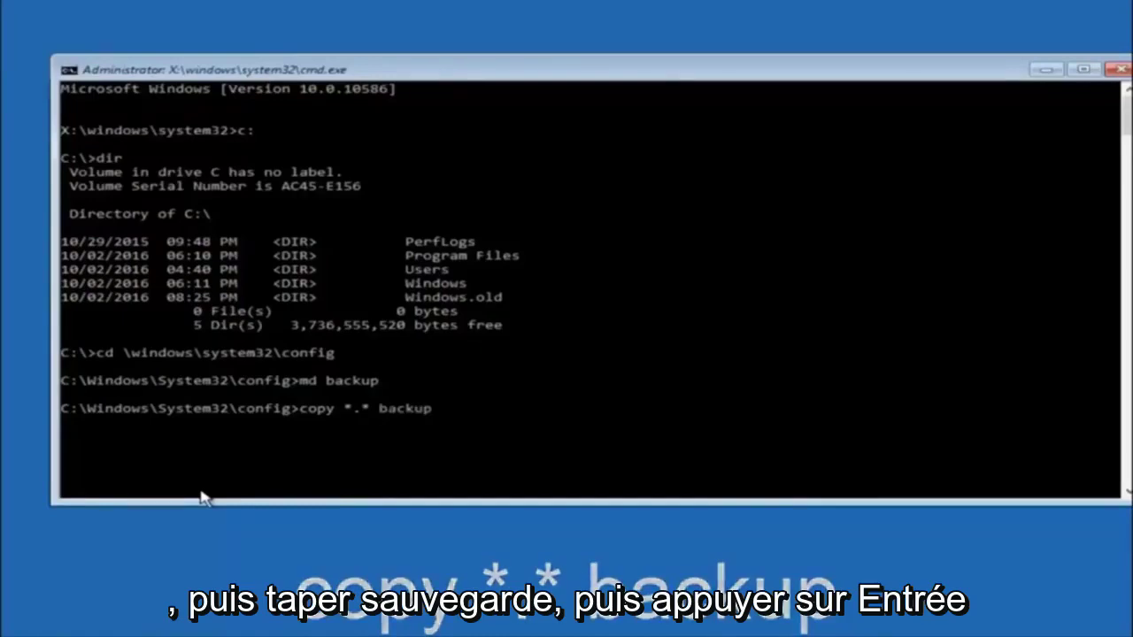
key(Return)
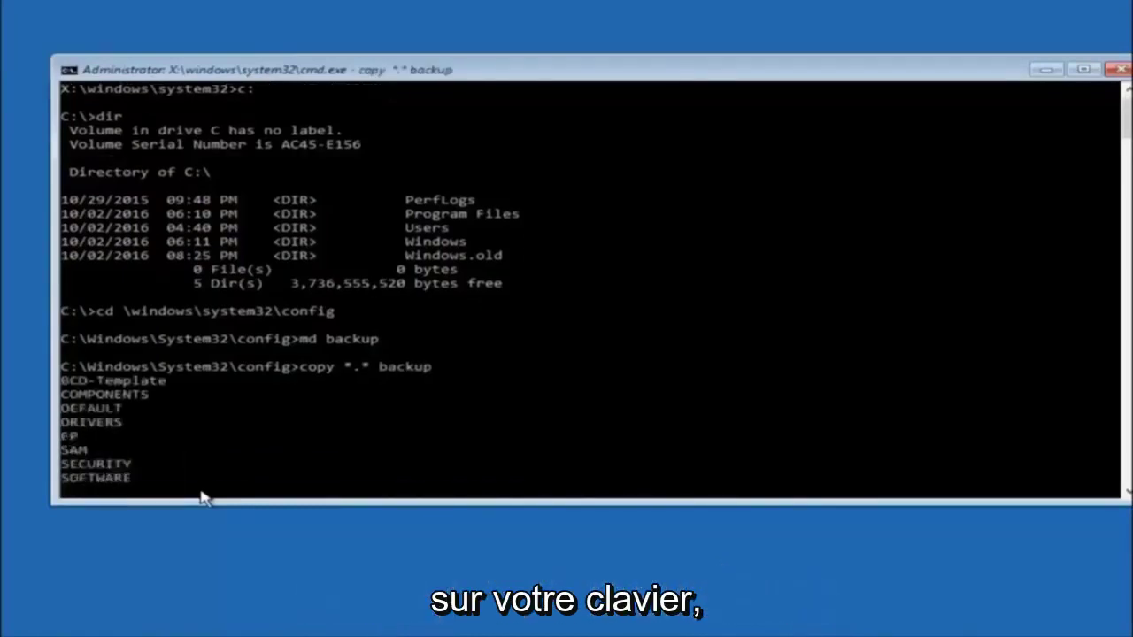
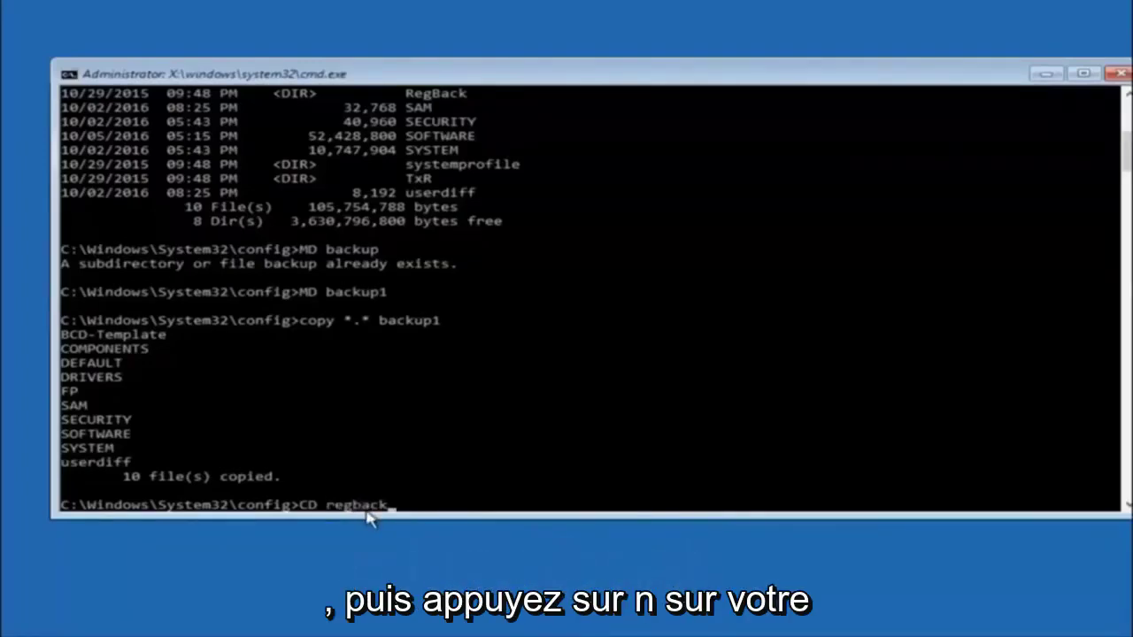
Change to the regback directory inside config and list its contents with dir
key(Return)
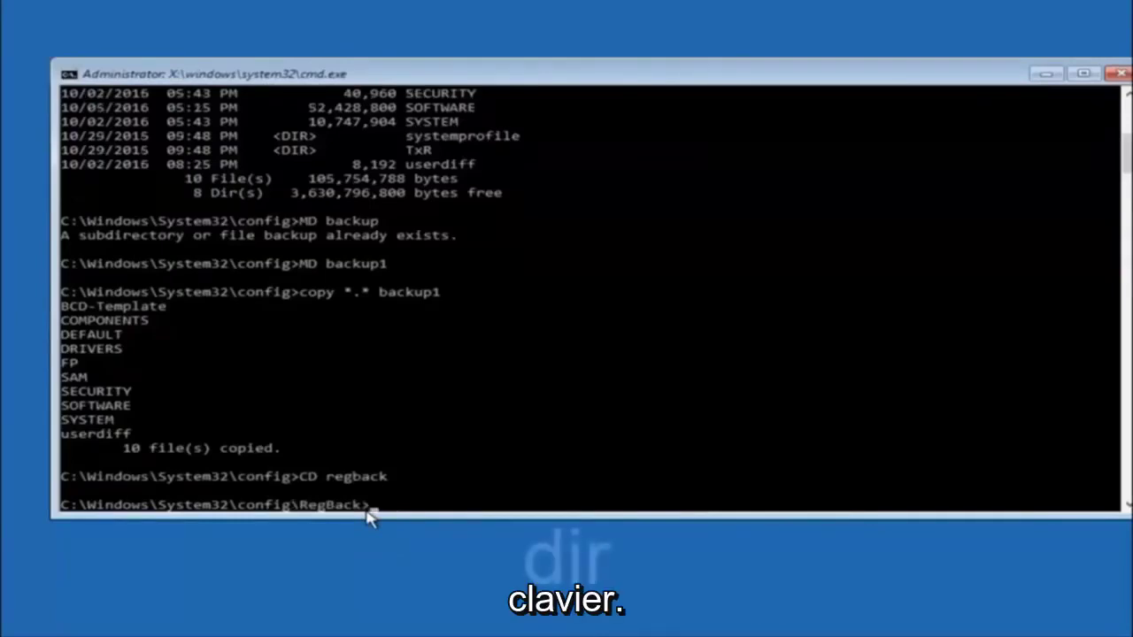
text(dir)
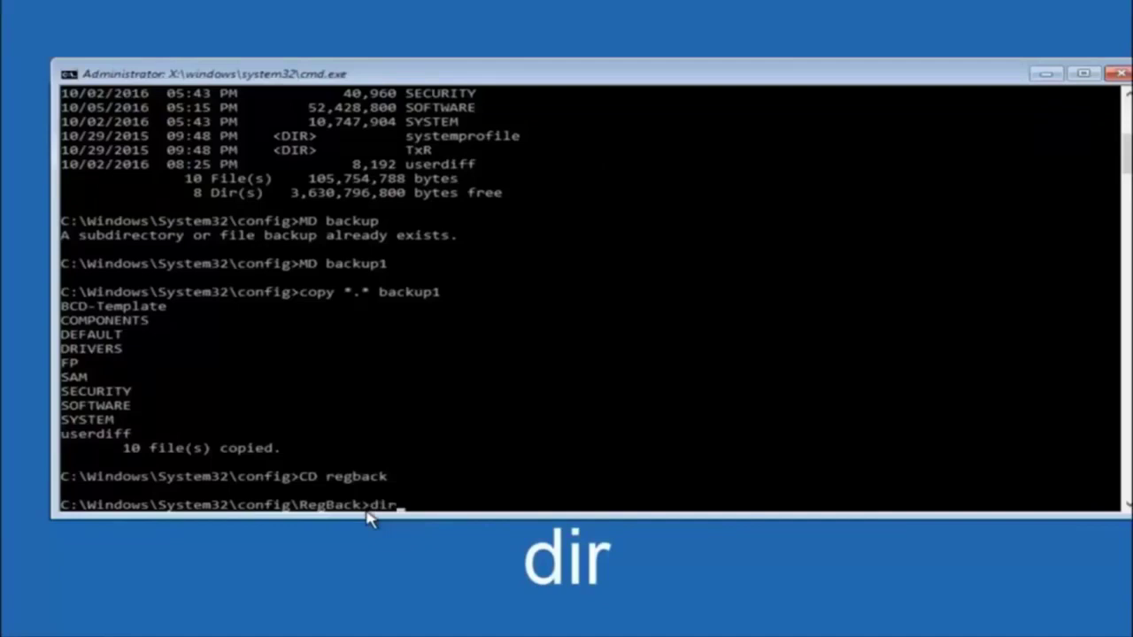
key(Return)
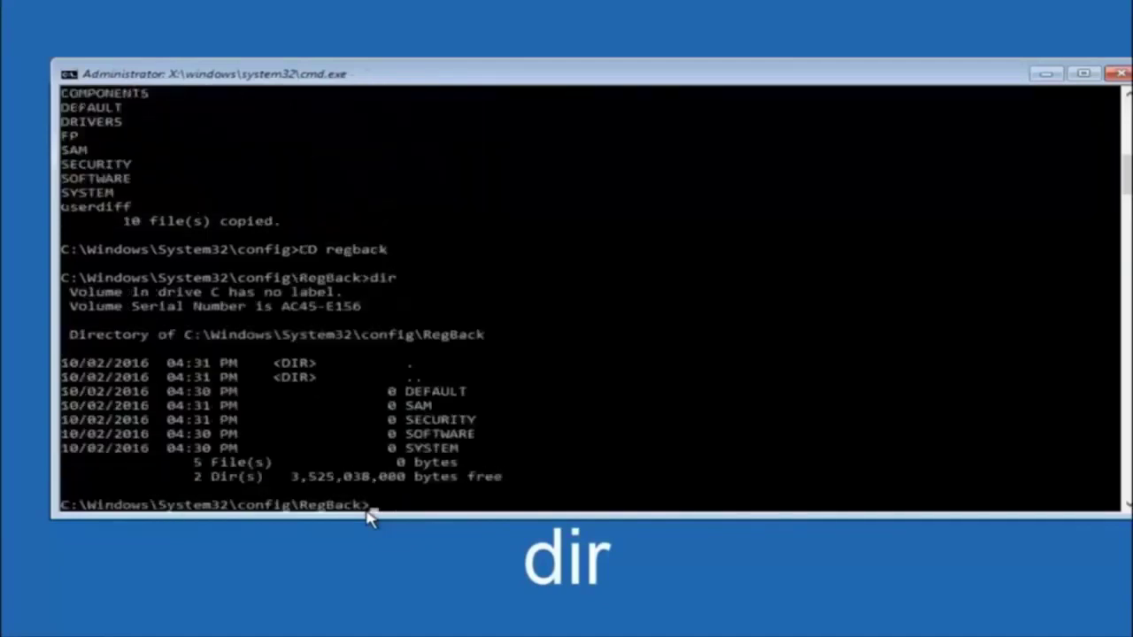
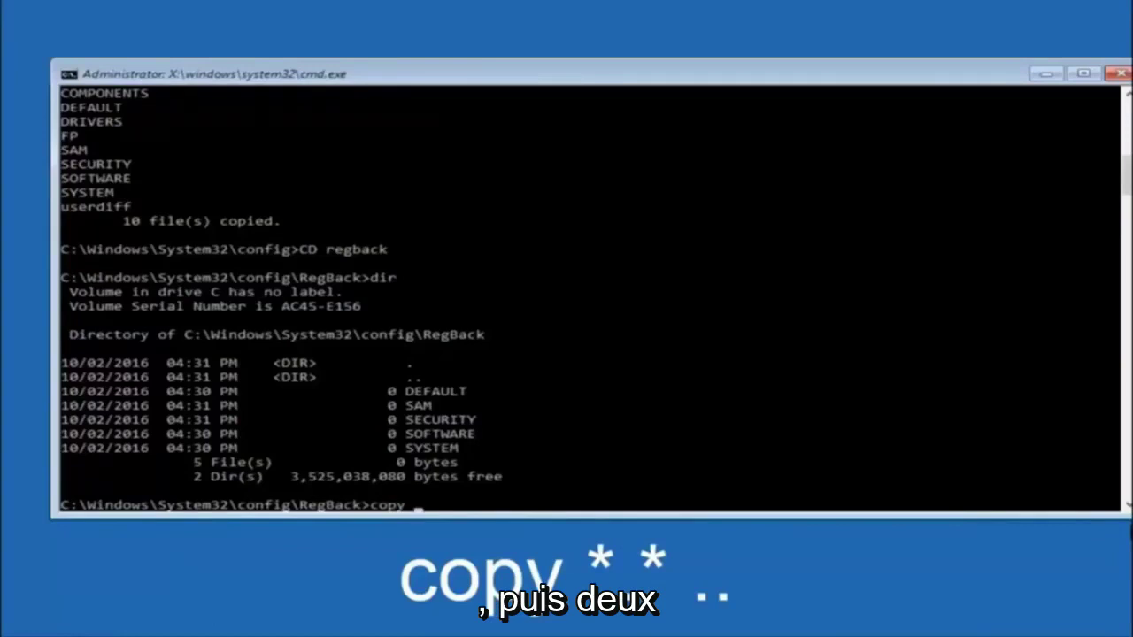
Copy all RegBack files to the parent directory with copy *.* .., overwriting all existing files, and close the Command Prompt
click(419, 506)
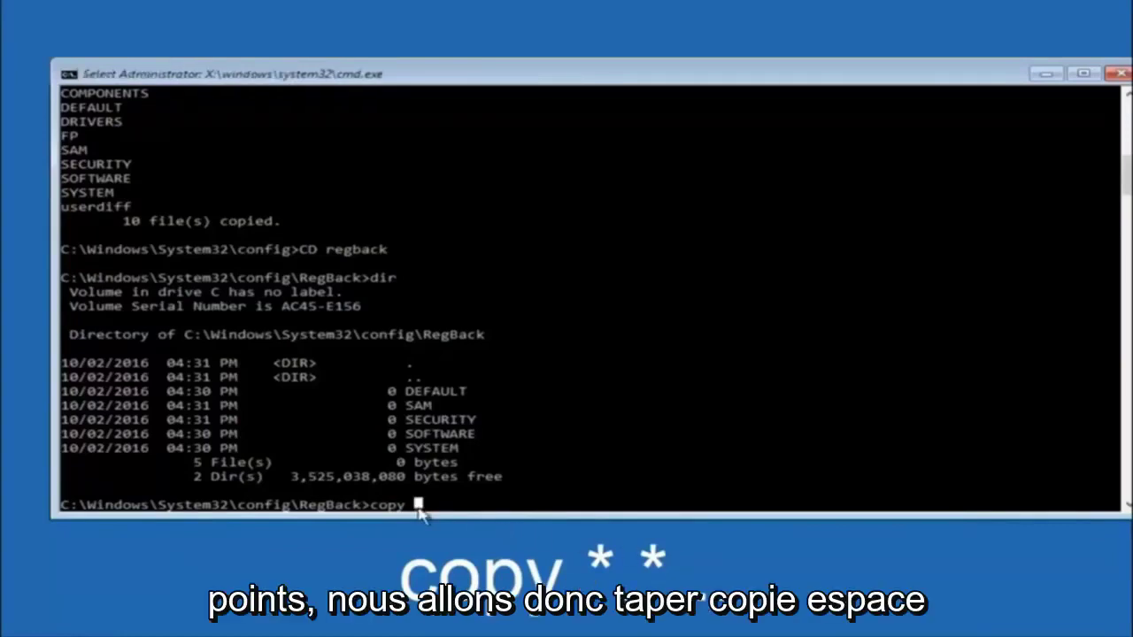
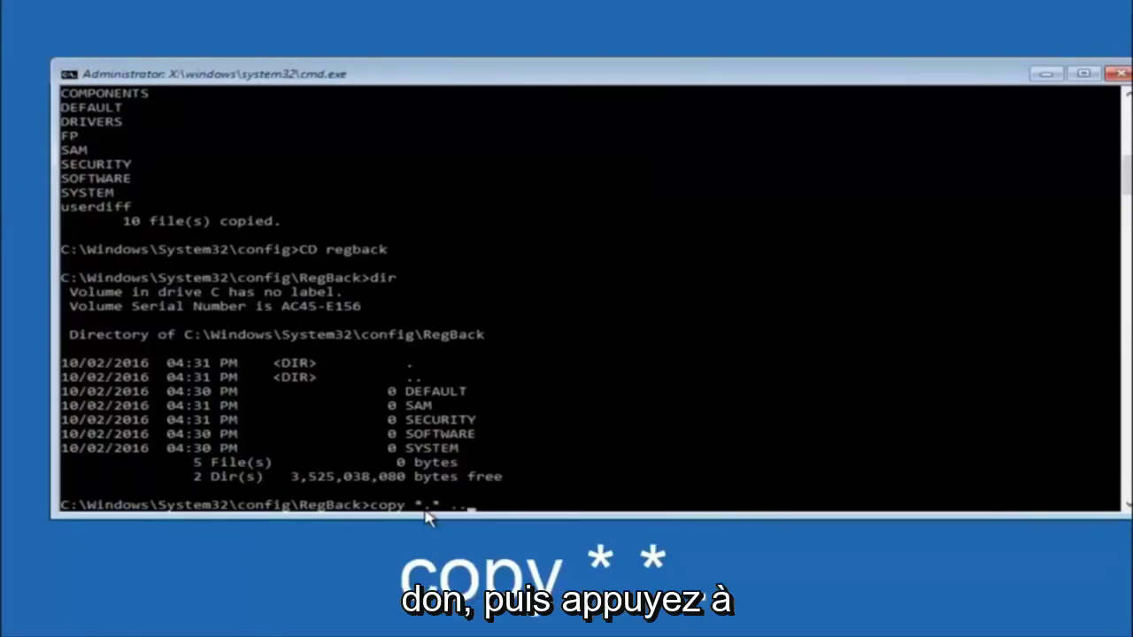
key(Return)
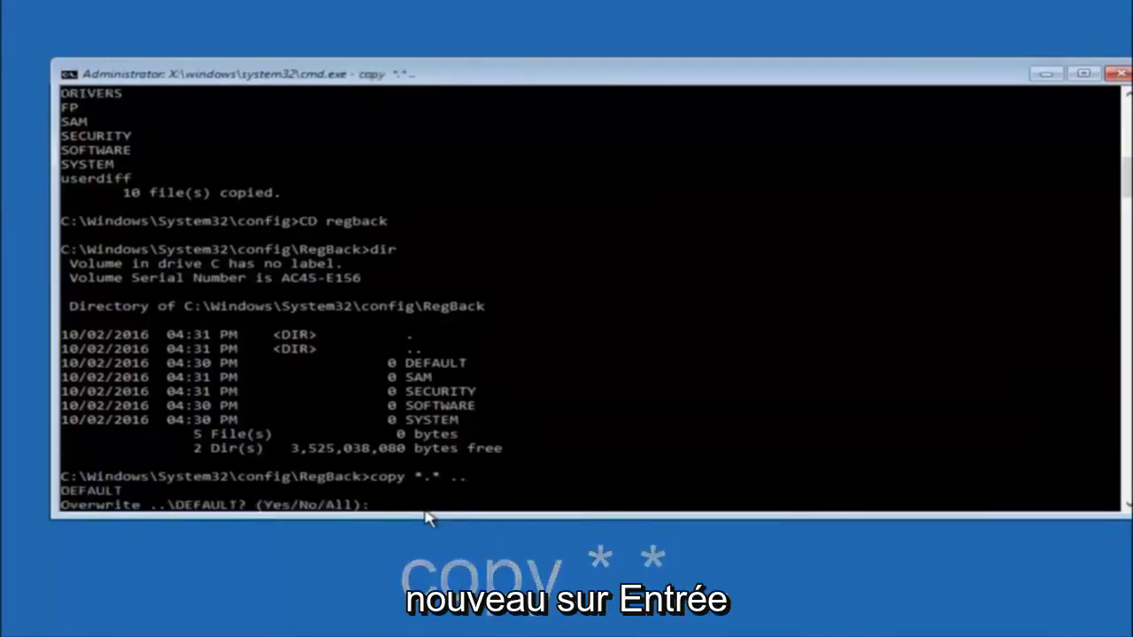
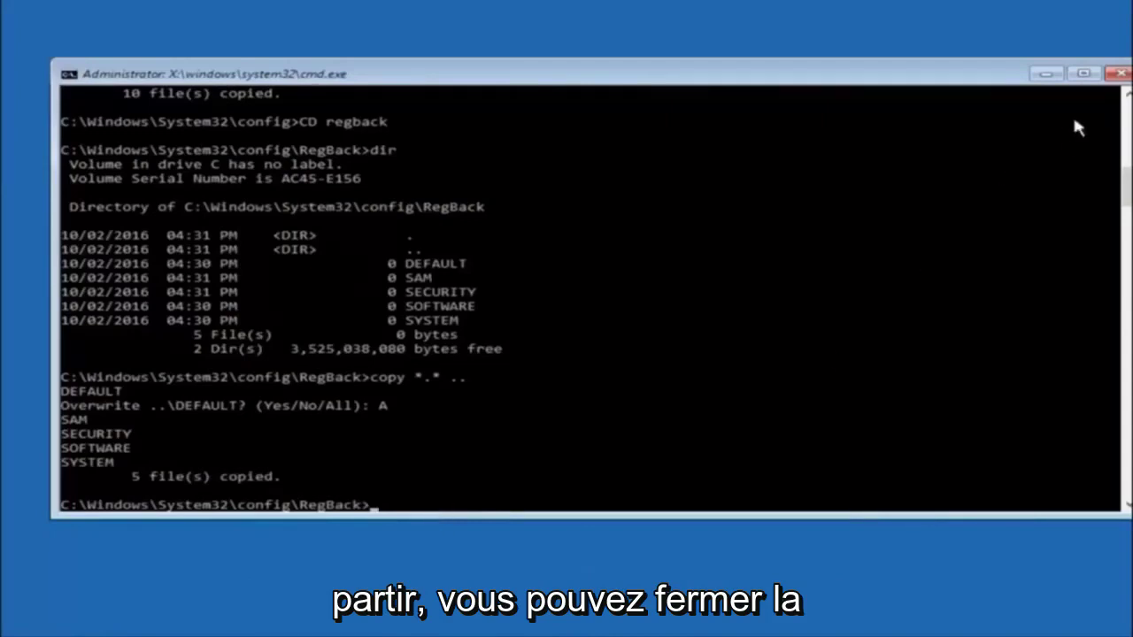
click(1120, 74)
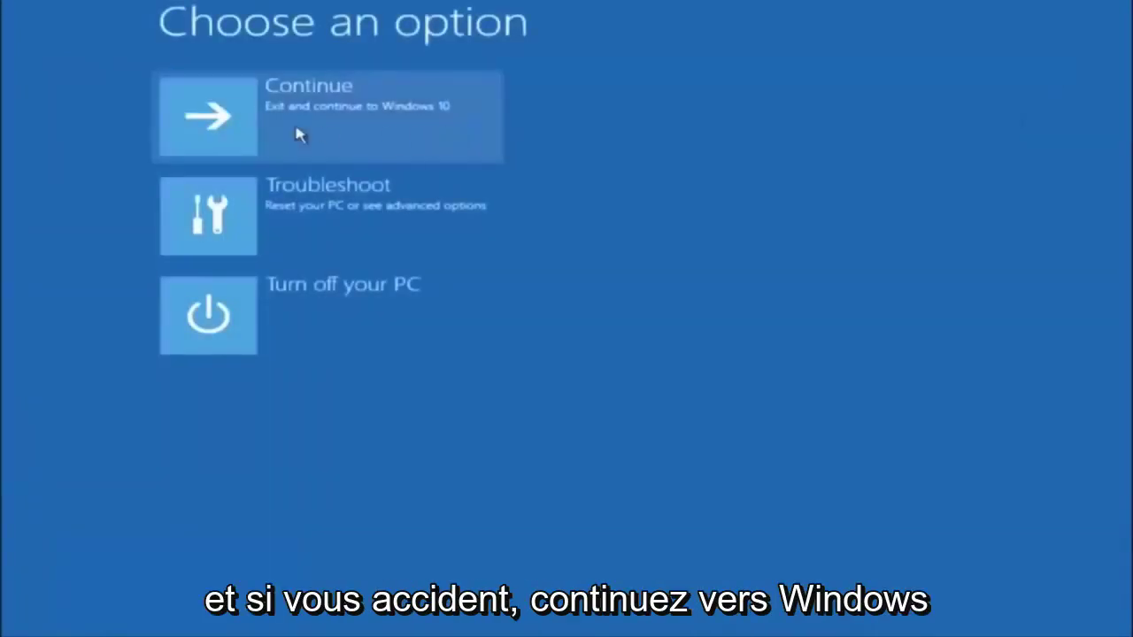